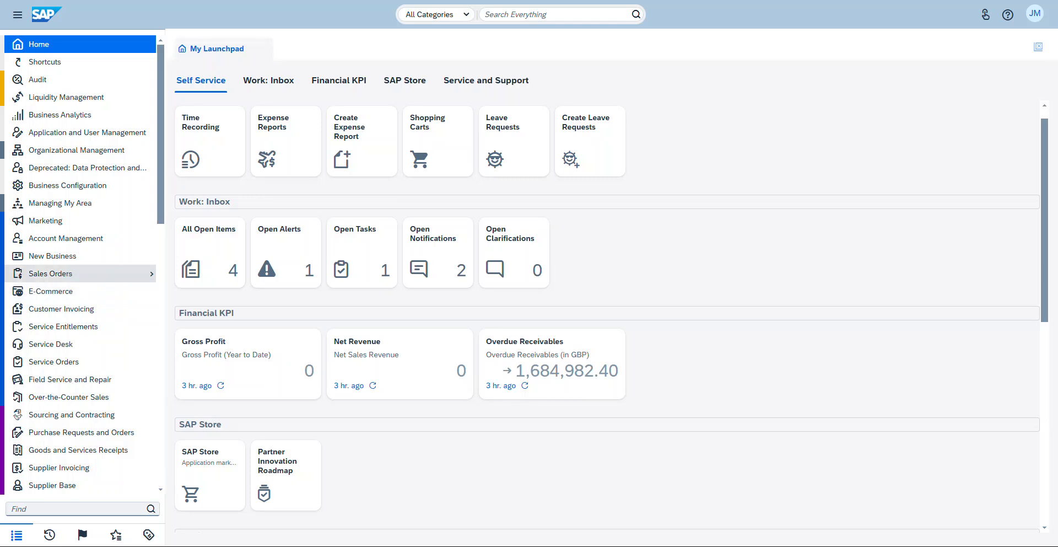
Step: Open the Services overview in the Product Data work center
scroll(83, 270, down, 2)
scroll(83, 265, down, 5)
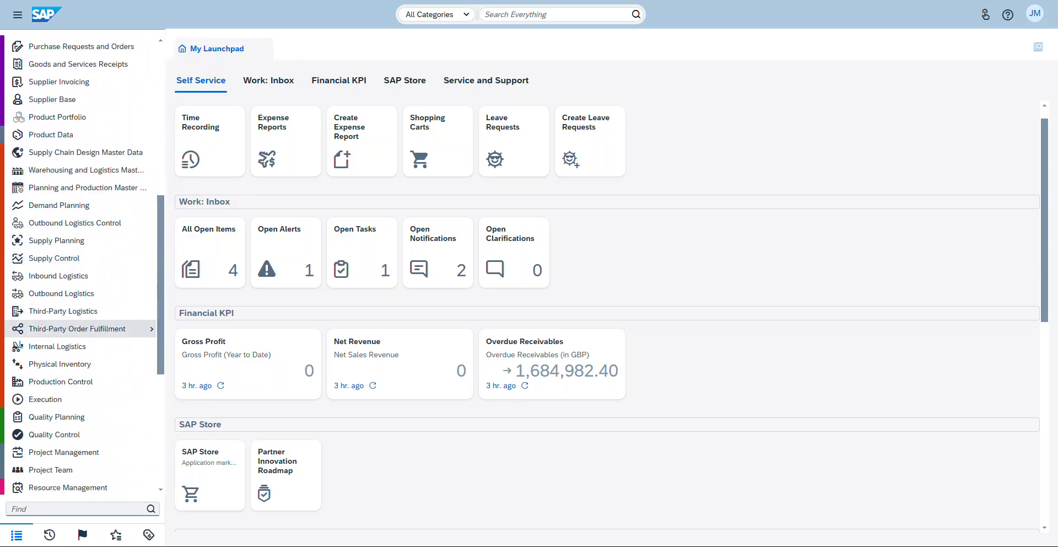
click(82, 134)
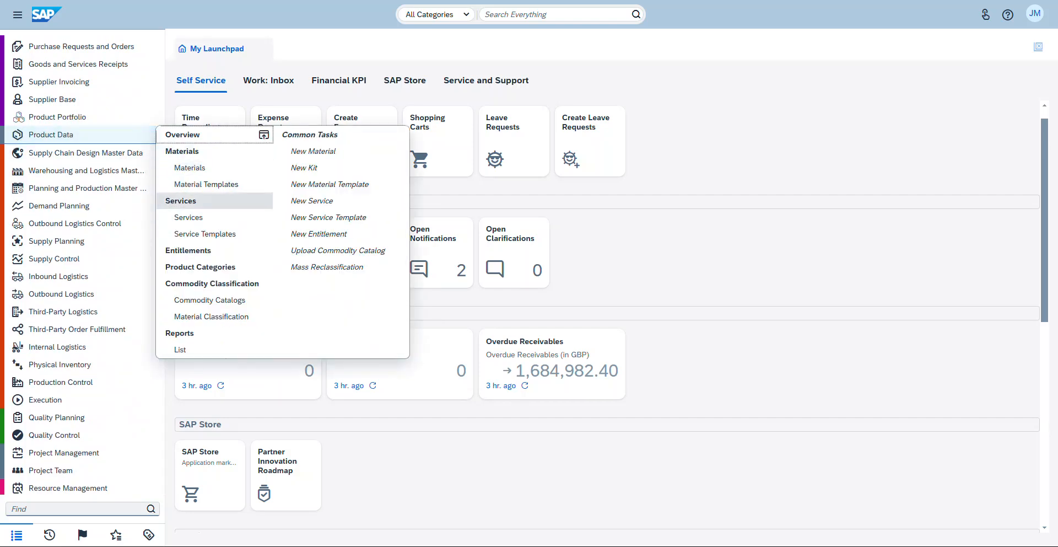
click(215, 201)
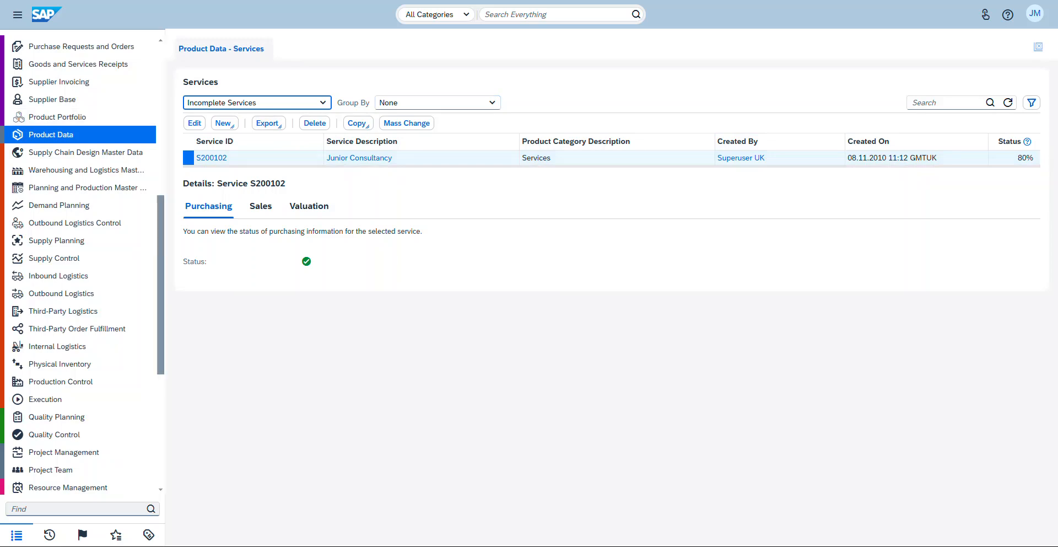
Step: Show All Services, look through the whole list, and check which kinds of new items can be created from it
click(323, 103)
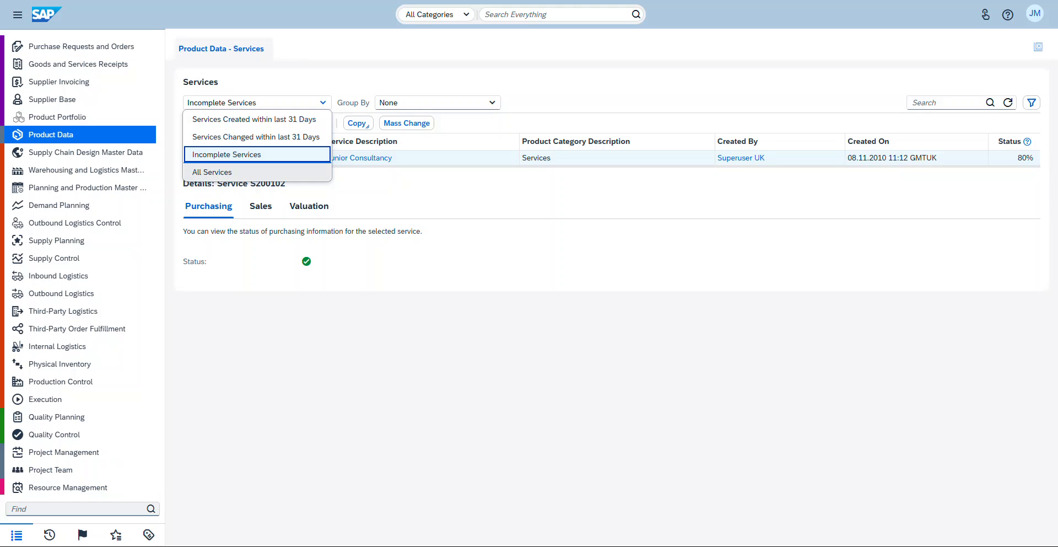
click(259, 172)
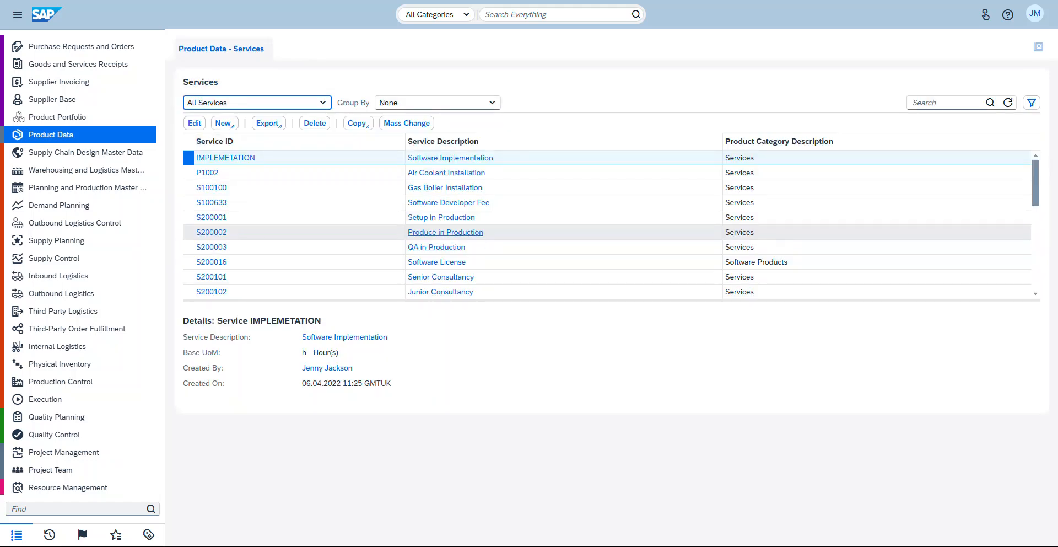
scroll(606, 262, down, 10)
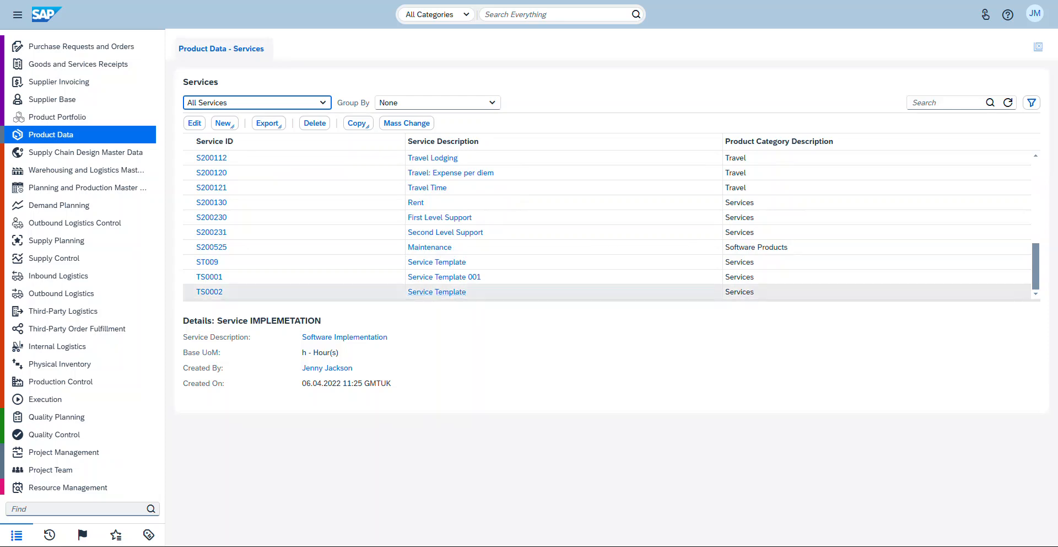
scroll(452, 247, up, 3)
scroll(452, 247, up, 4)
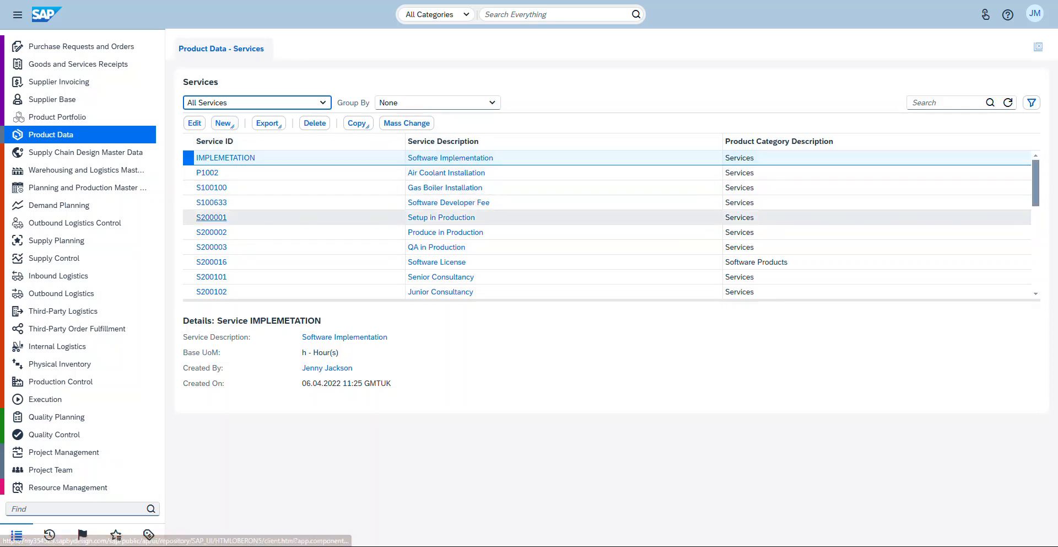
click(223, 123)
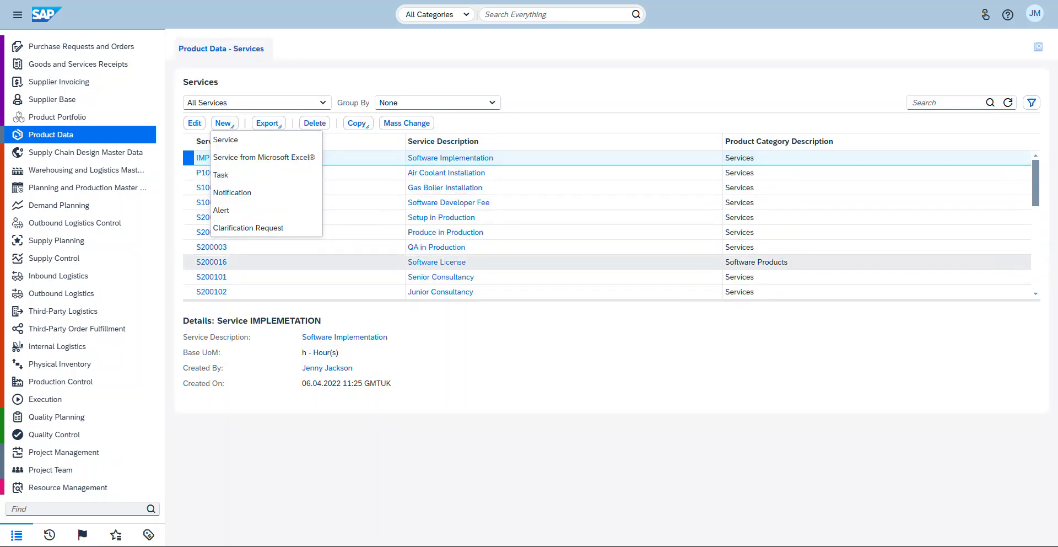
key(Escape)
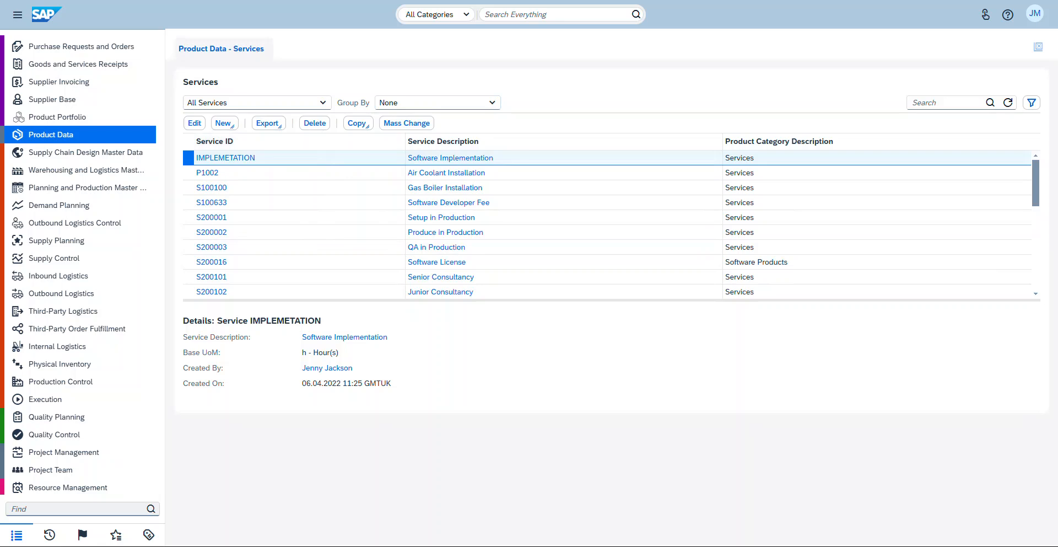
Step: Go to the Service Templates in Product Data and start a new service template
click(80, 135)
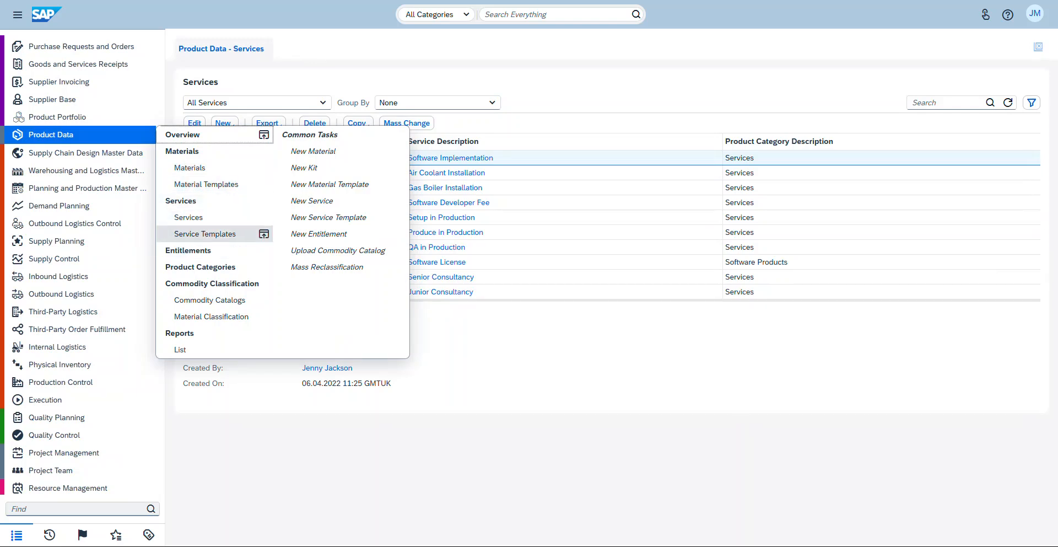
click(205, 234)
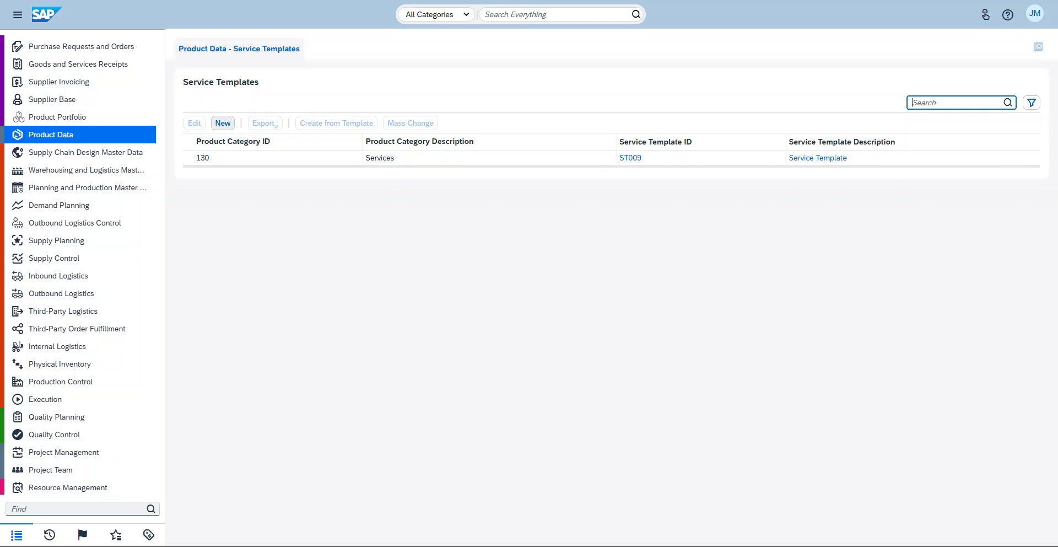
click(222, 123)
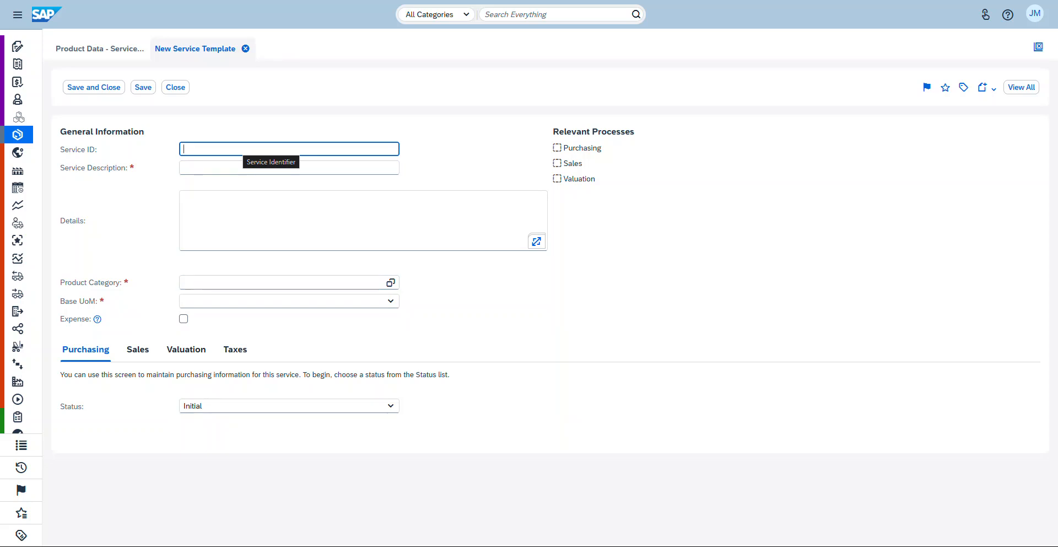
Step: Enter ST0001 as the service ID and "Service Template" as the service description
text(ST)
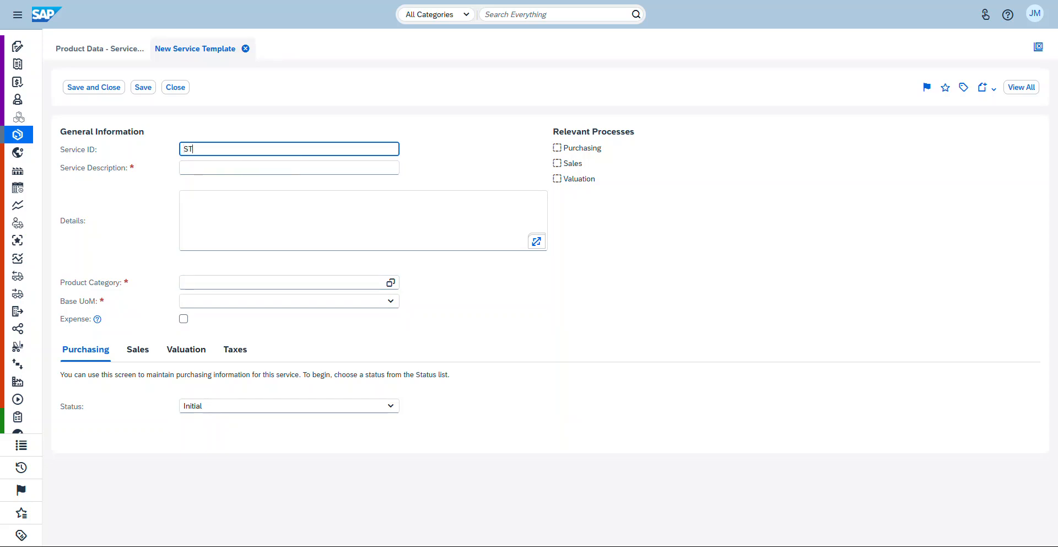
text(0001)
key(Tab)
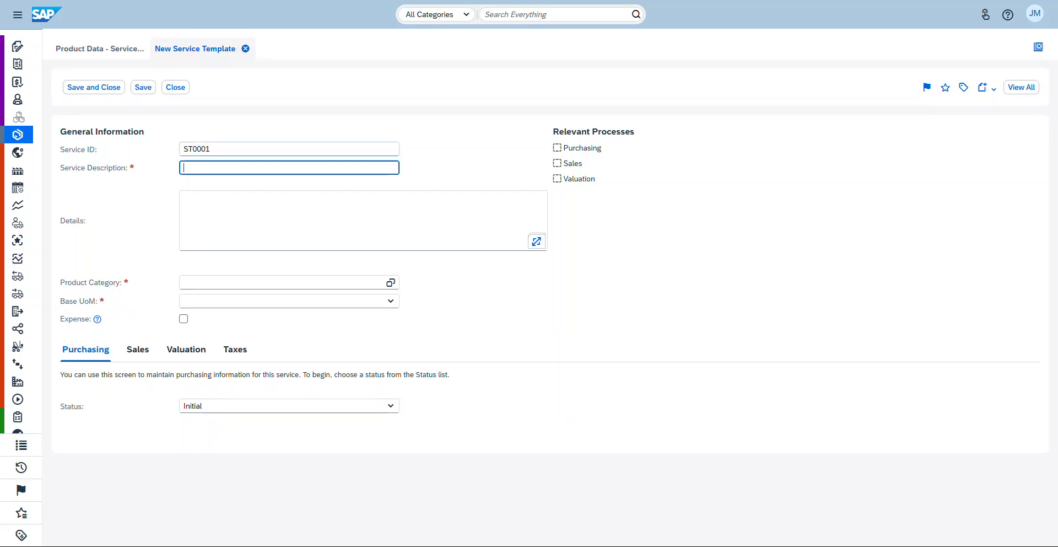
text(Serv)
text(ice )
text(Tee)
text(mplate)
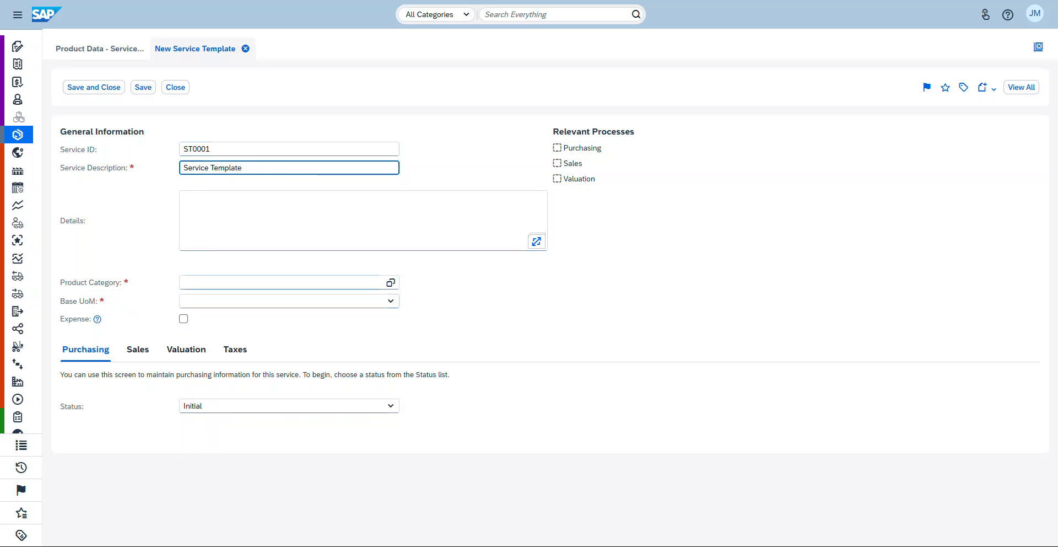
Step: Assign the product category 130 - Services and set the base unit of measure to h - Hour(s)
click(391, 282)
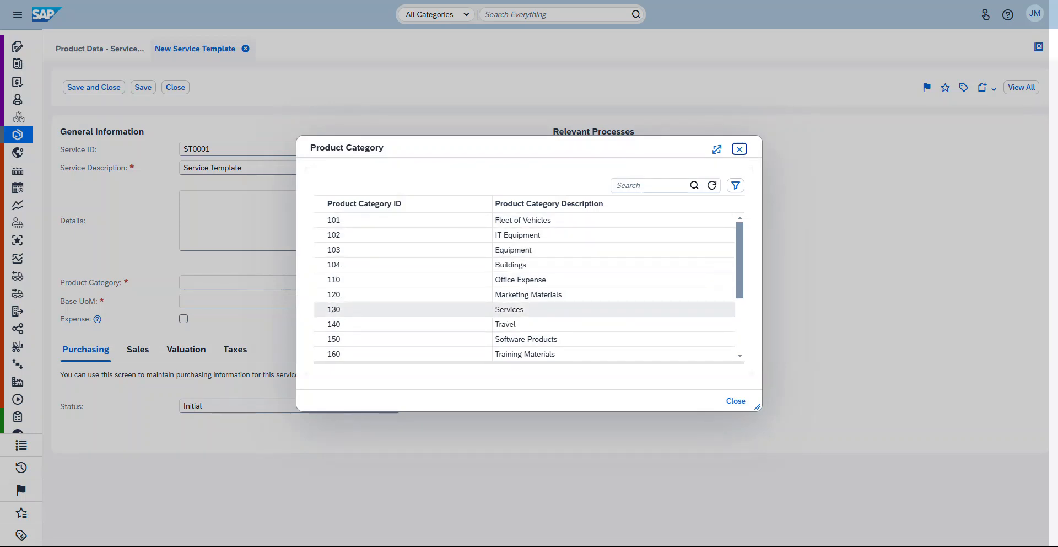
click(411, 309)
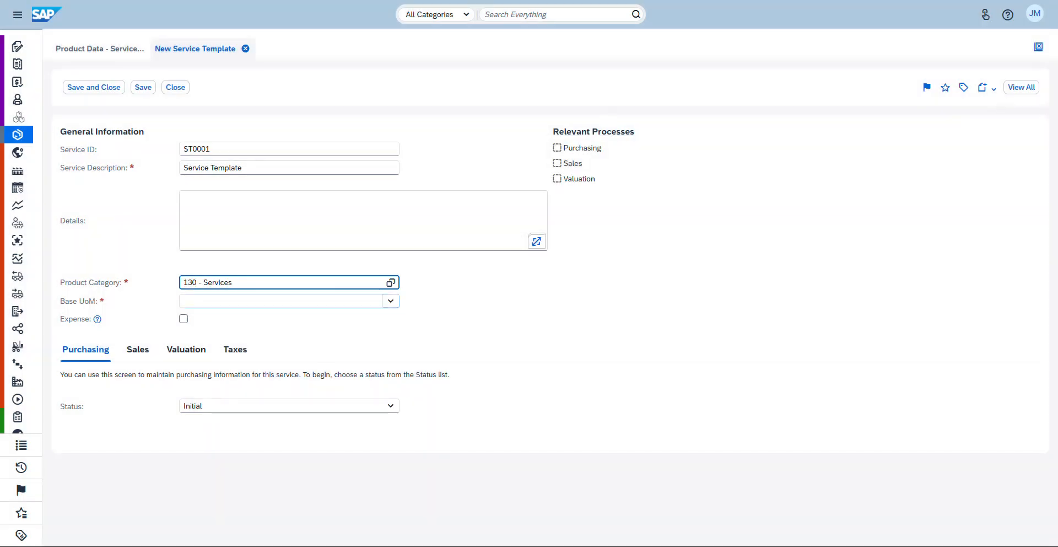
click(281, 300)
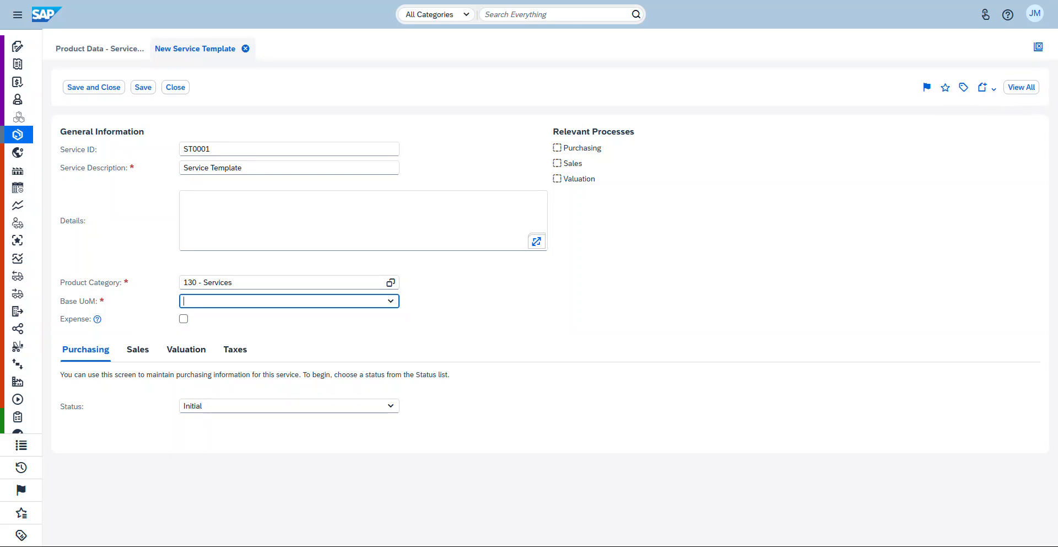
text(h)
key(Down)
key(Return)
key(Tab)
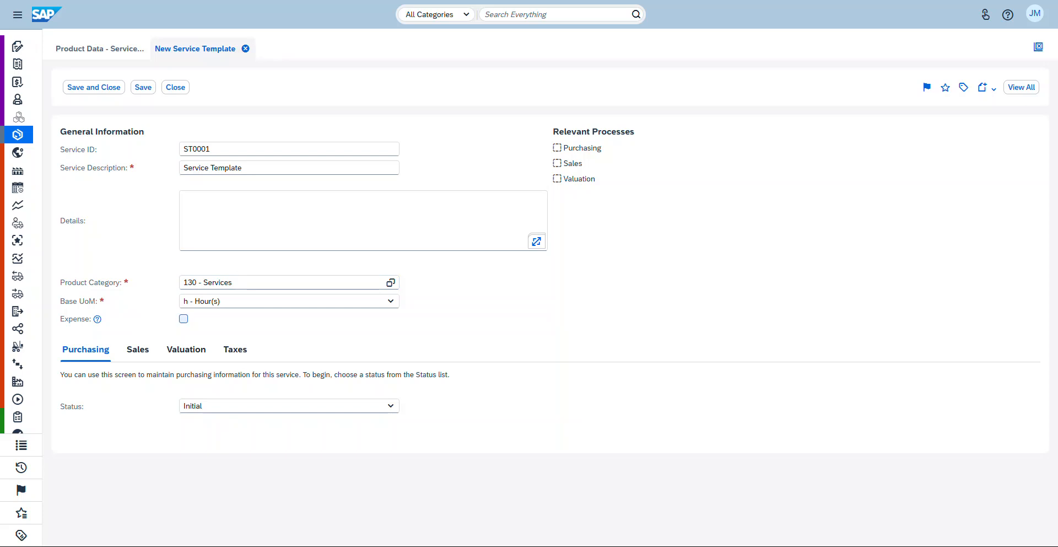
Step: Set the template's purchasing status first to In Preparation and from there to Active
mouse_move(97, 319)
click(390, 406)
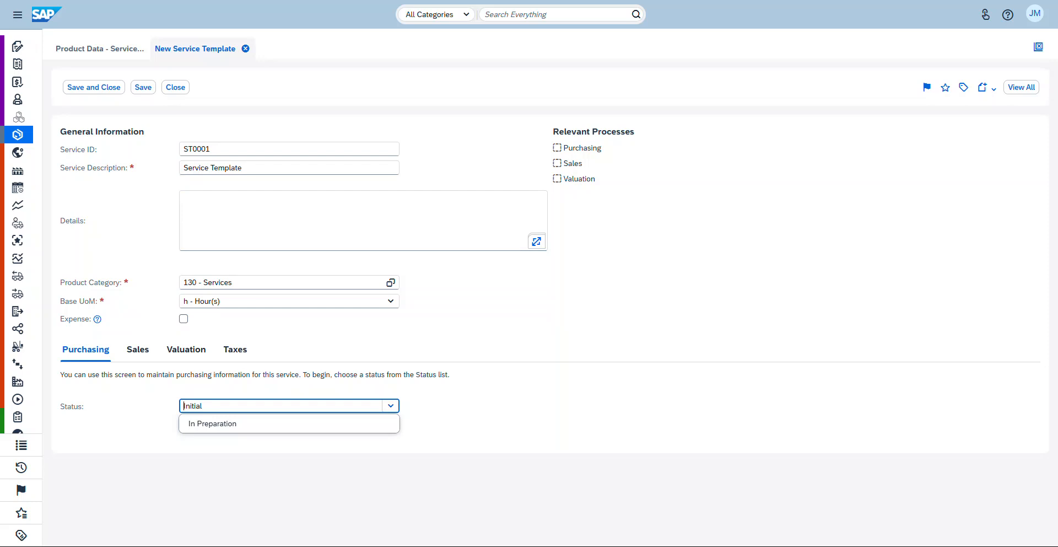
click(212, 423)
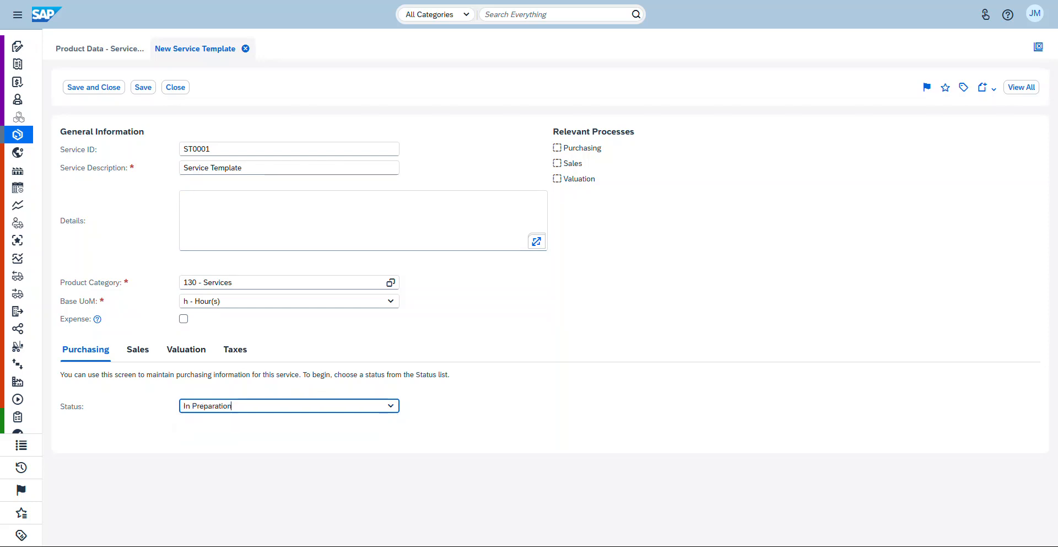
click(390, 405)
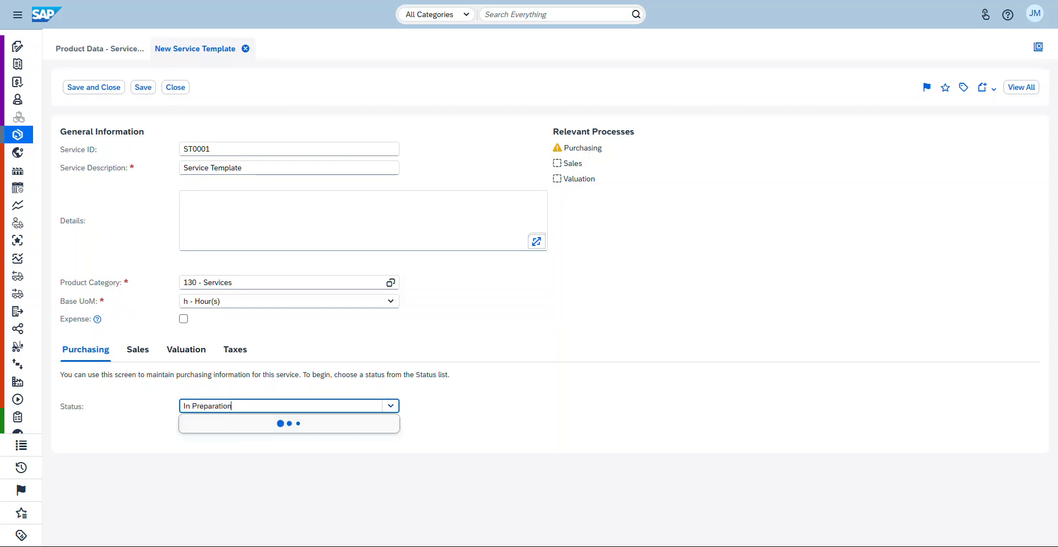
click(199, 424)
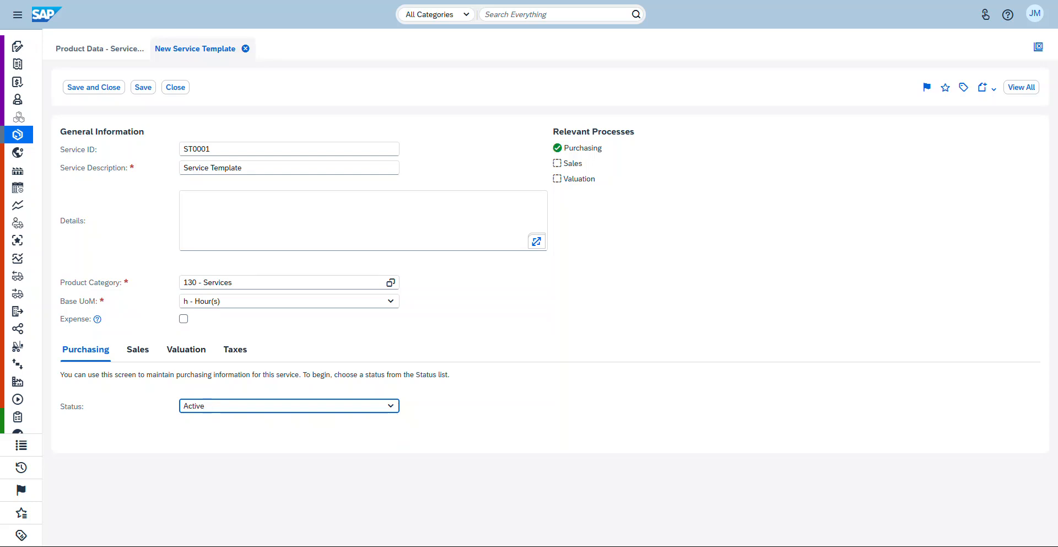
Step: Add a sales distribution chain with sales organization P1130 - Service & Support Heating and distribution channel 01 - Direct sales
click(137, 349)
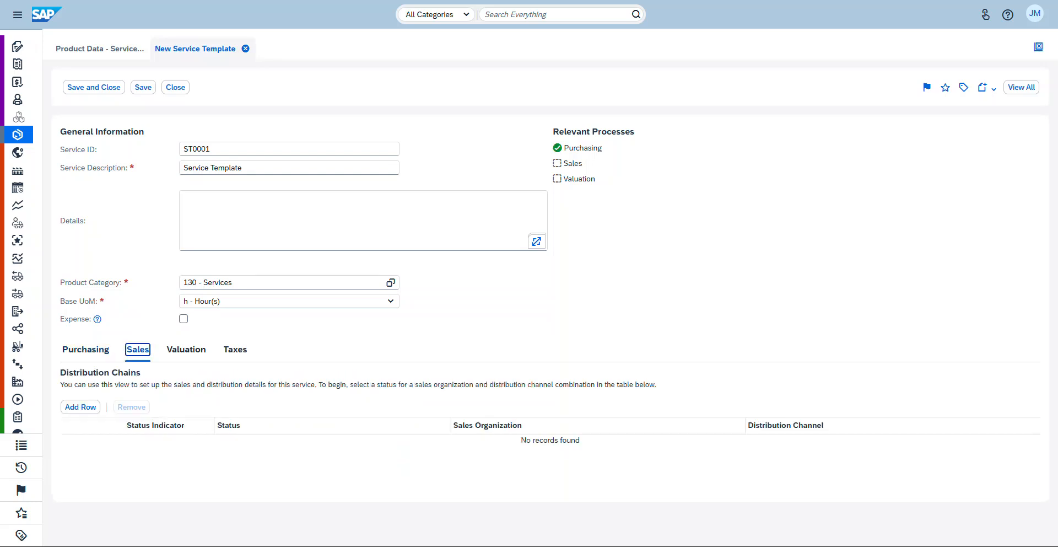
click(80, 407)
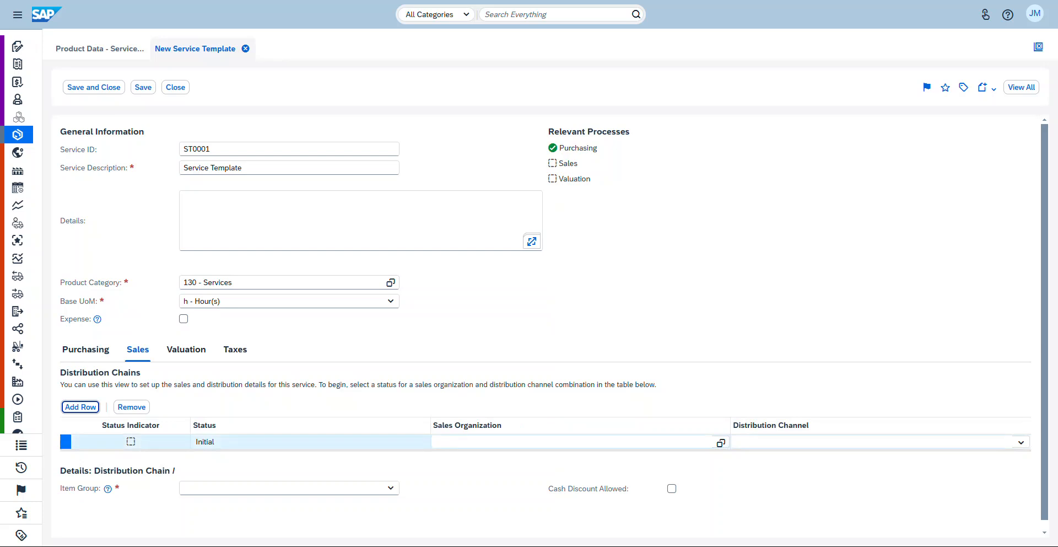
scroll(554, 324, down, 1)
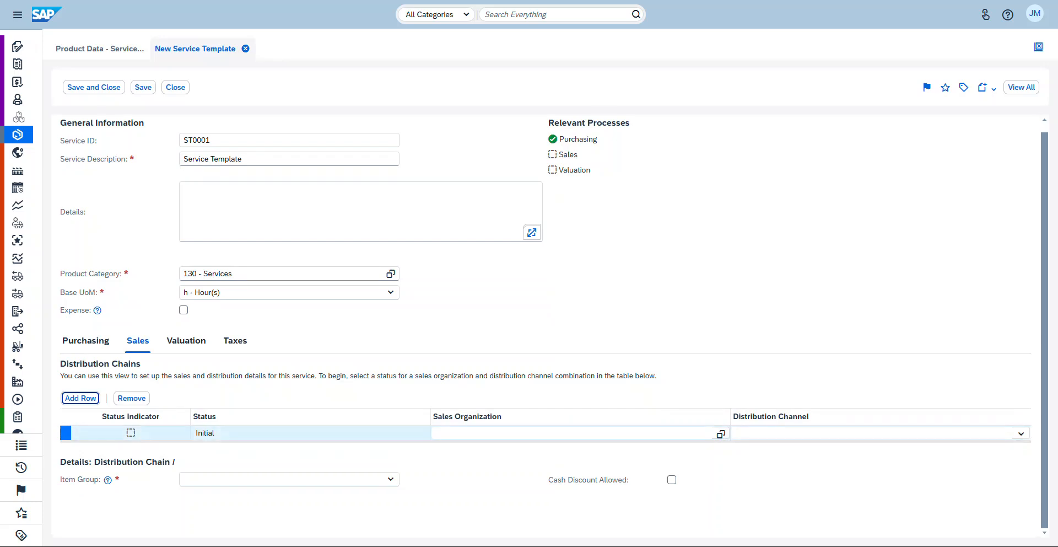
click(721, 434)
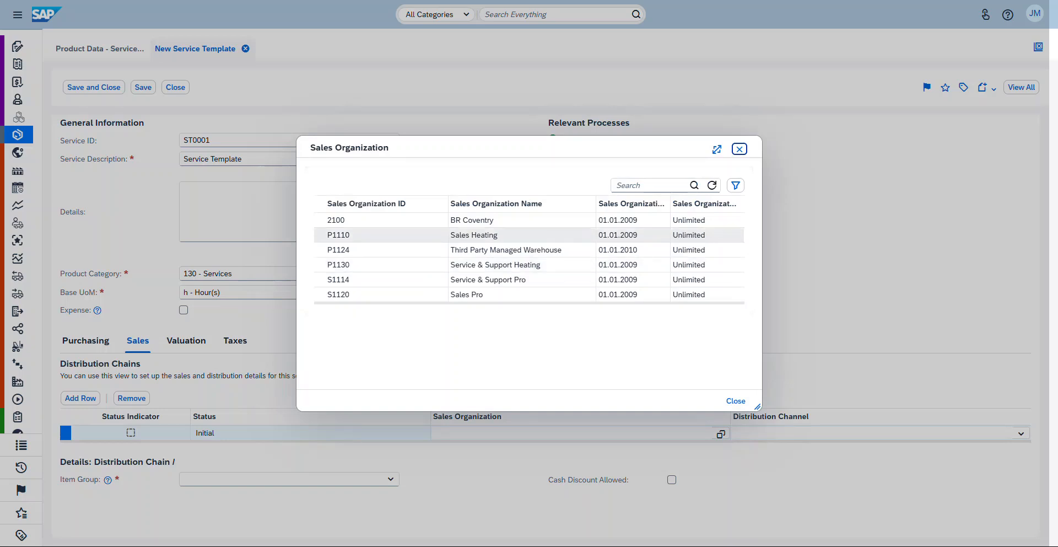
click(496, 264)
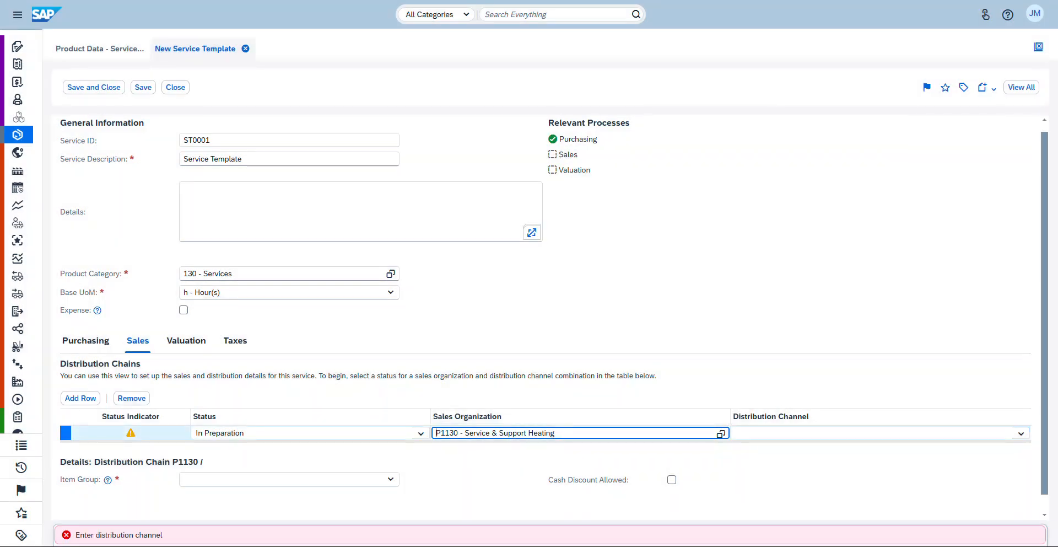
click(1020, 434)
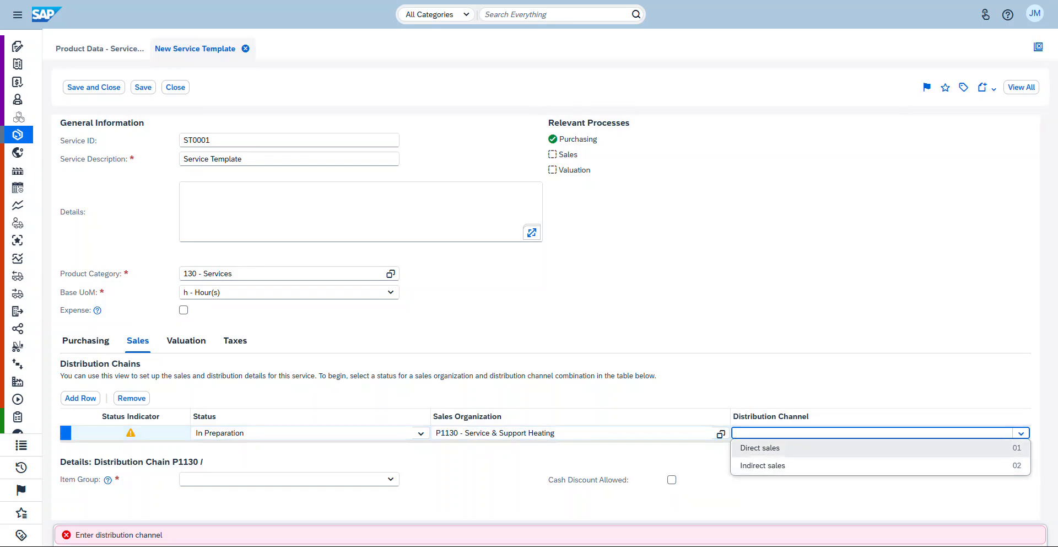
click(760, 448)
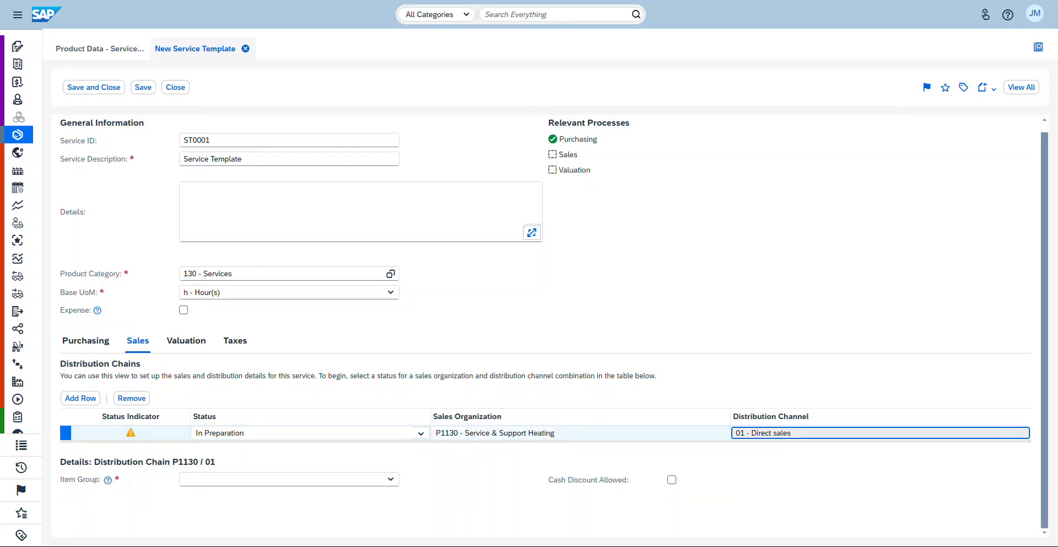
Step: Set the distribution chain's item group to SECO - Service - time and material
click(391, 479)
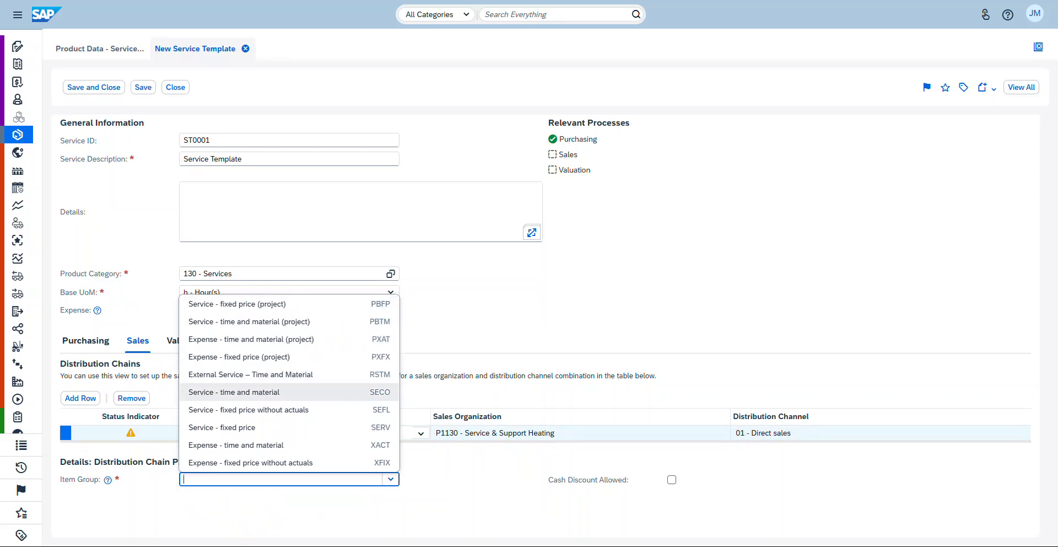
click(98, 311)
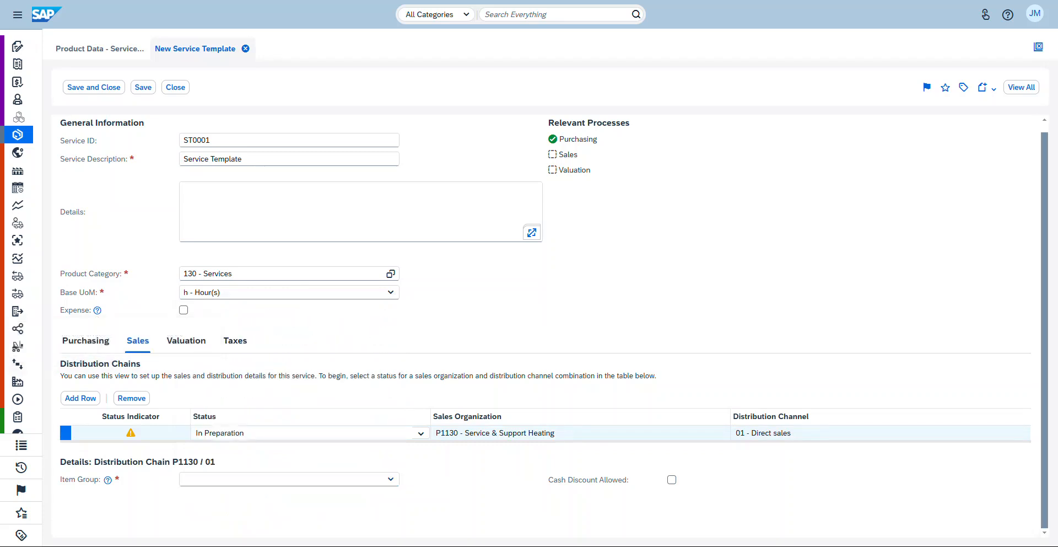
mouse_move(108, 480)
click(390, 479)
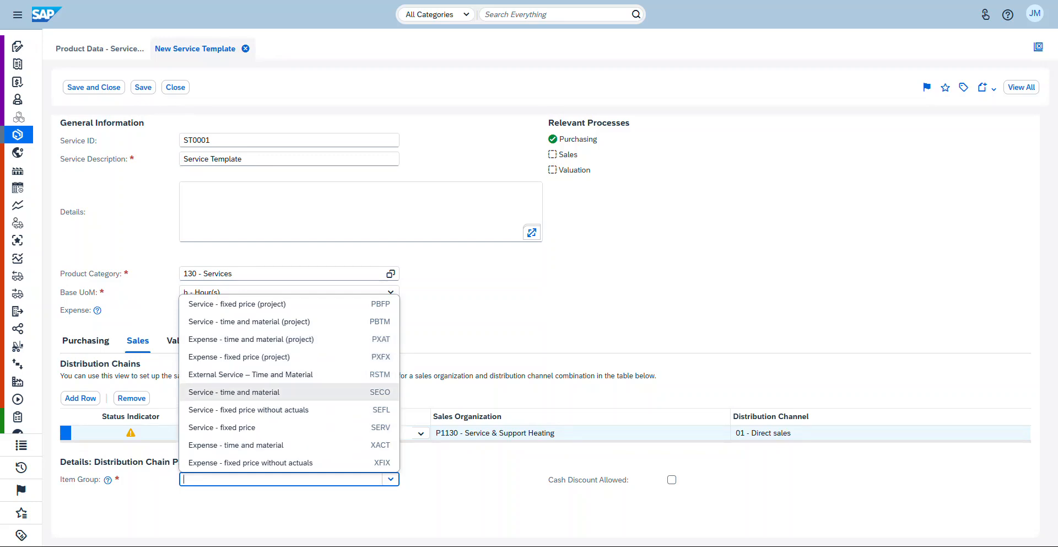
click(289, 392)
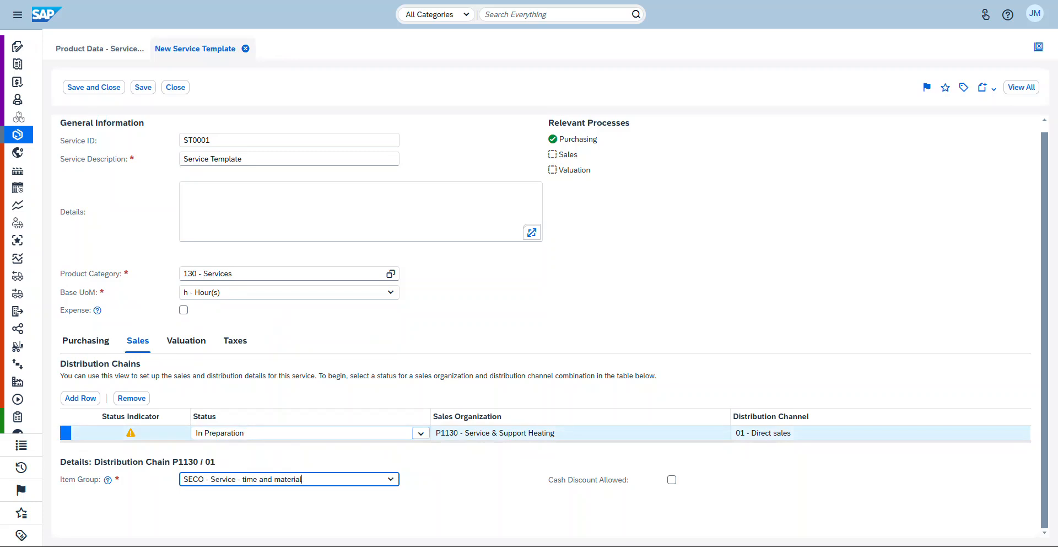
Step: Allow cash discount for distribution chain P1130 / 01 and set its status to Active
click(421, 433)
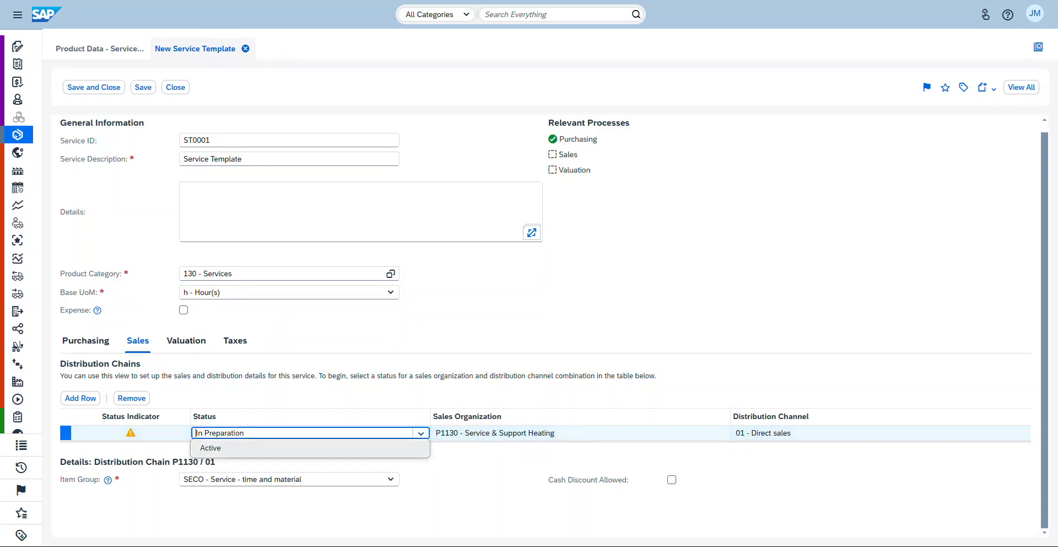
click(311, 448)
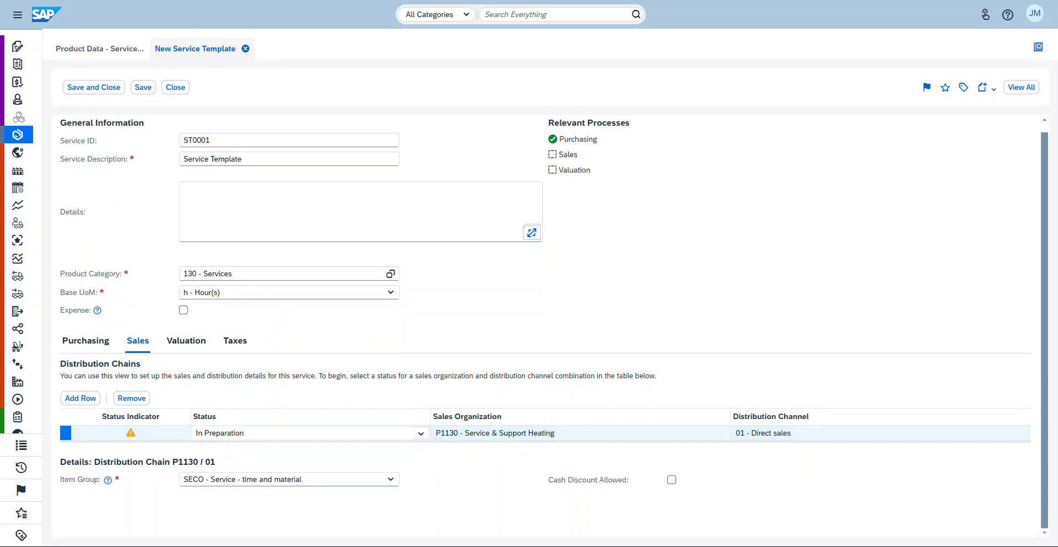
click(672, 479)
click(421, 433)
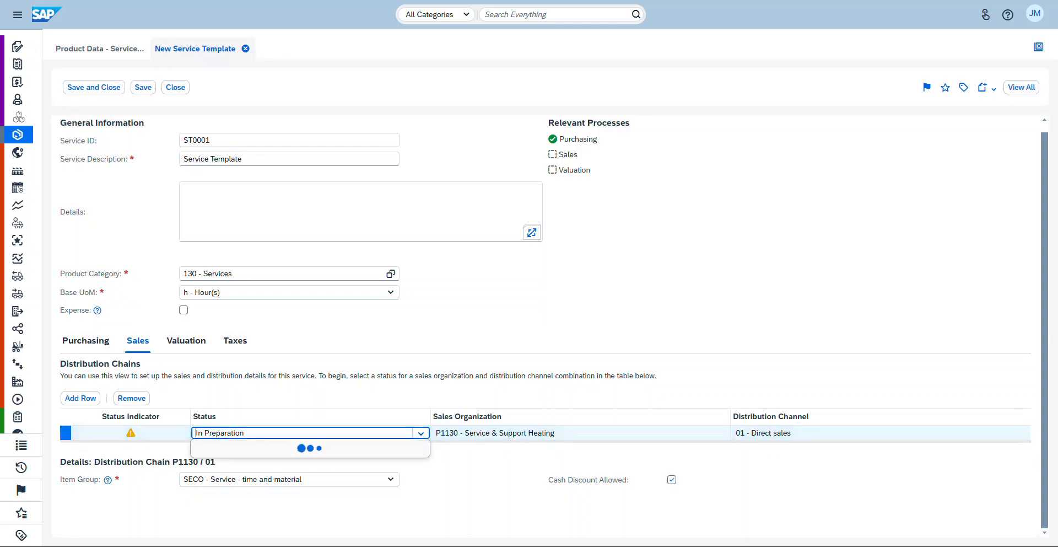
key(Down)
key(Return)
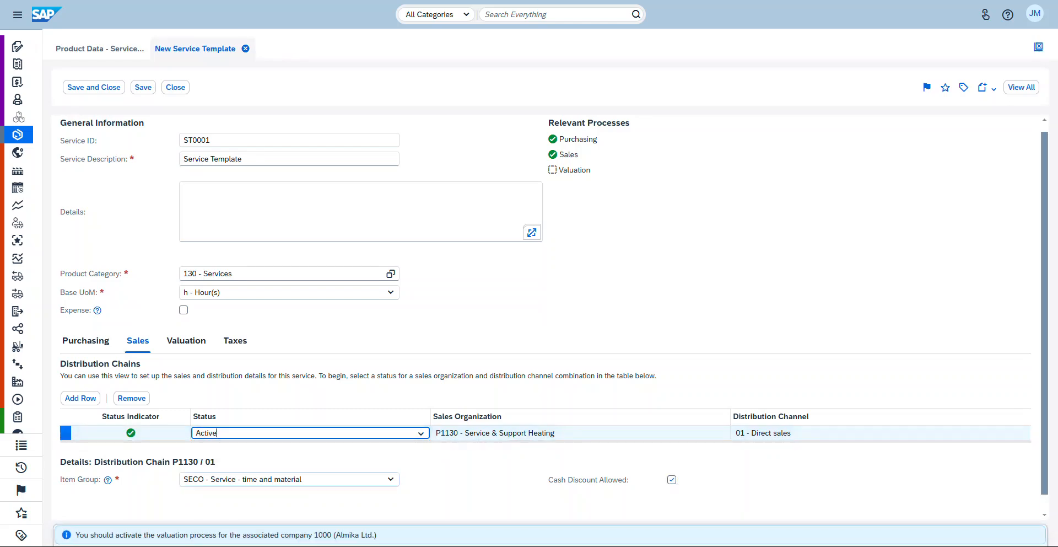
Step: Add a second distribution chain with sales organization S1114 - Service & Support Pro and distribution channel 01 - Direct sales
scroll(551, 314, down, 1)
key(shift+Tab)
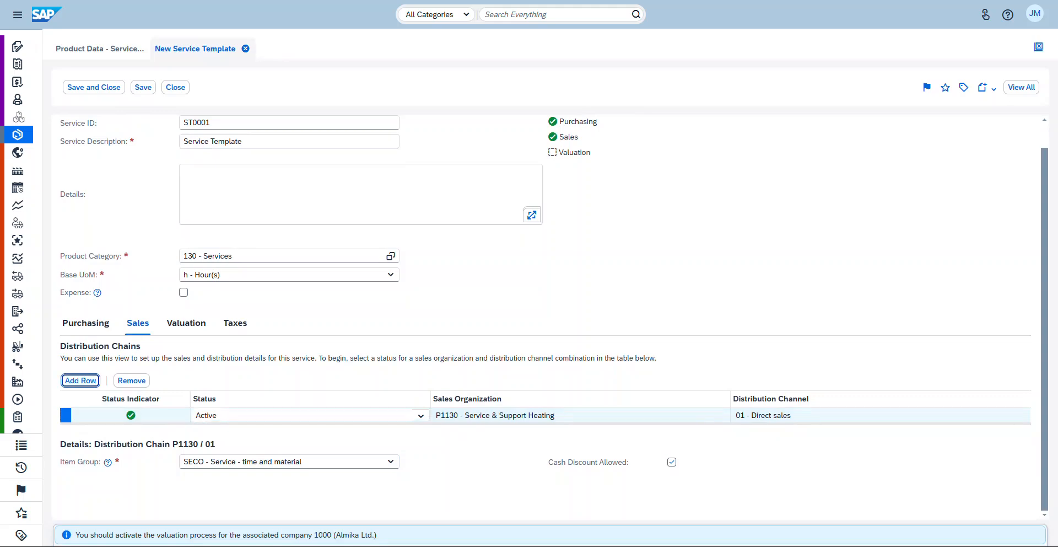
key(Return)
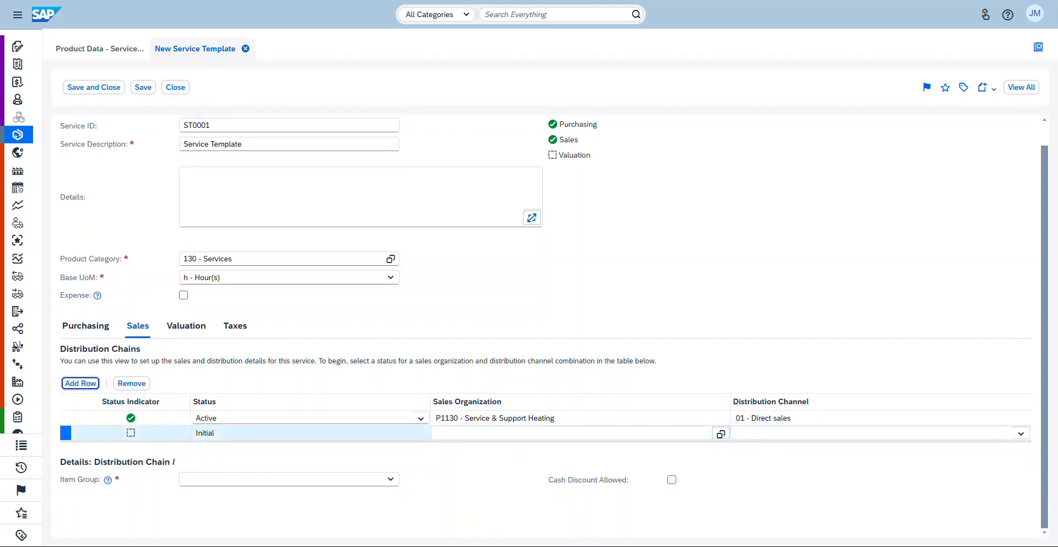
click(720, 434)
click(488, 279)
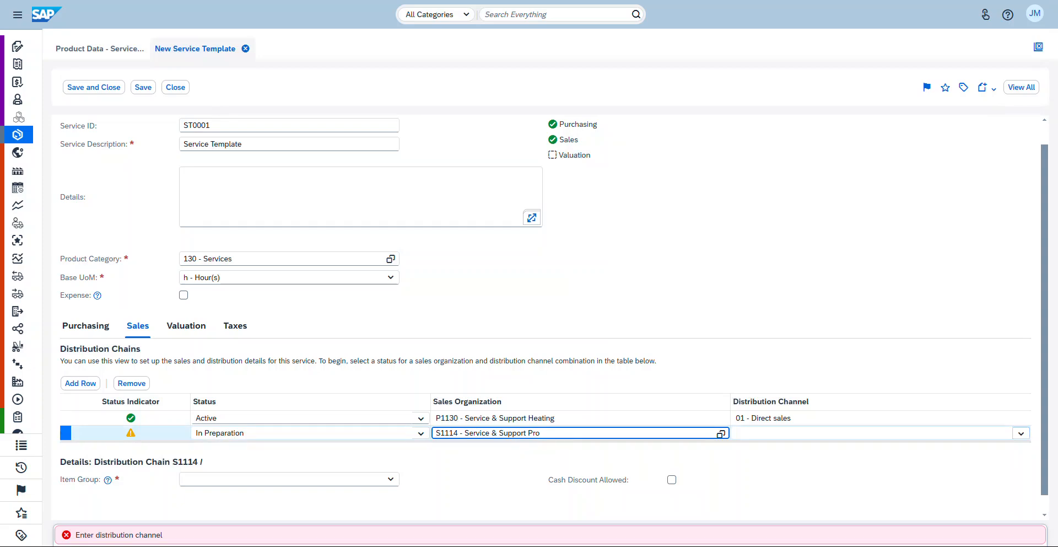
click(1021, 434)
click(882, 447)
Step: Give chain S1114 / 01 the item group SERV - Service - fixed price with cash discount allowed, and set its status to Active
click(390, 479)
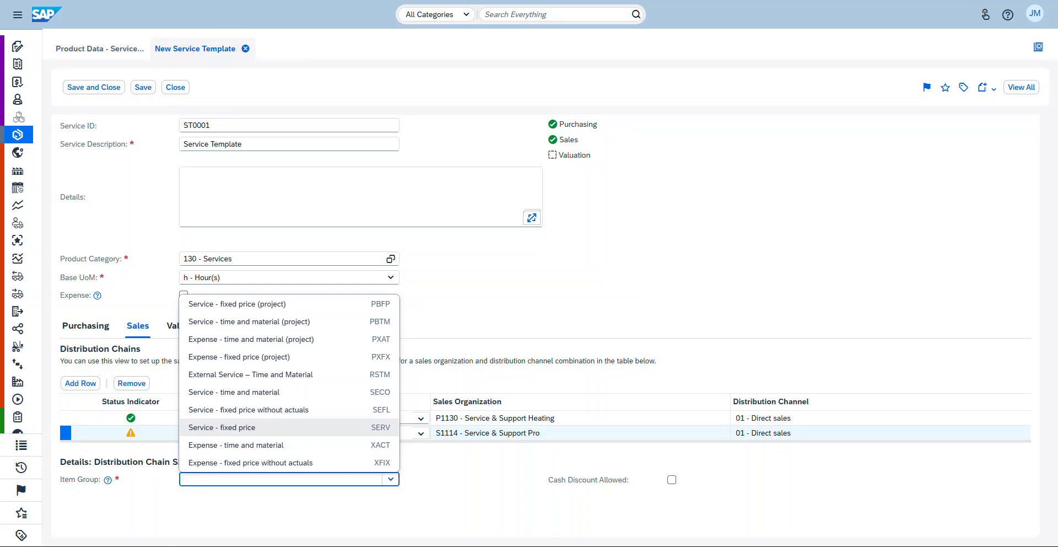
click(288, 427)
click(672, 480)
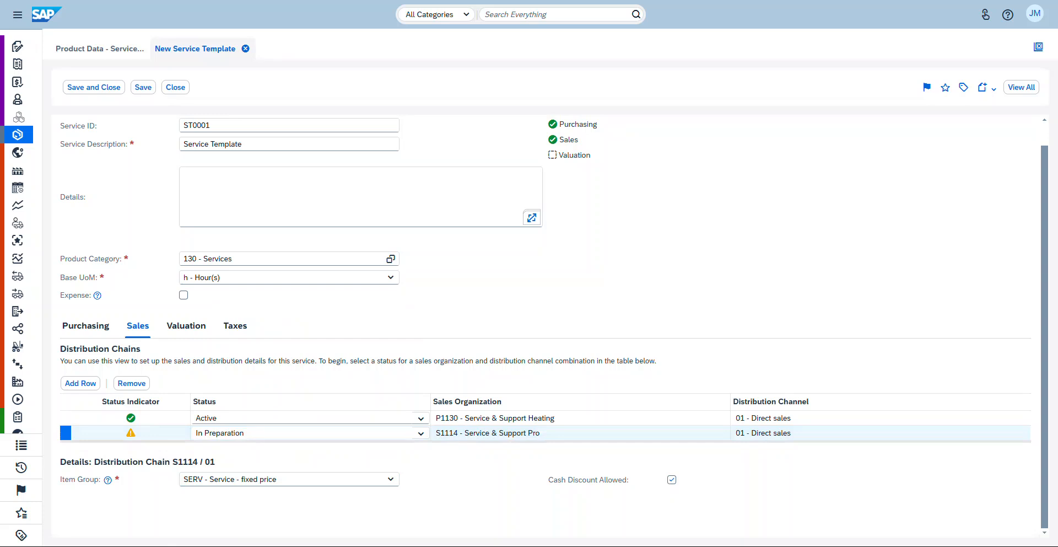
click(421, 433)
click(310, 447)
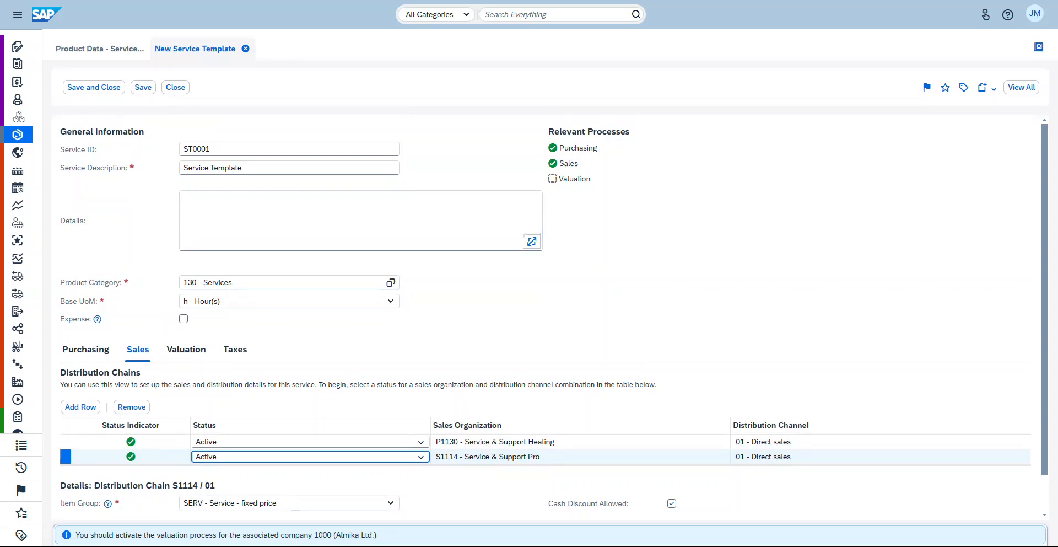
Step: Add company 1000 - Almika Ltd. to the template's valuation data
scroll(330, 276, down, 2)
click(185, 308)
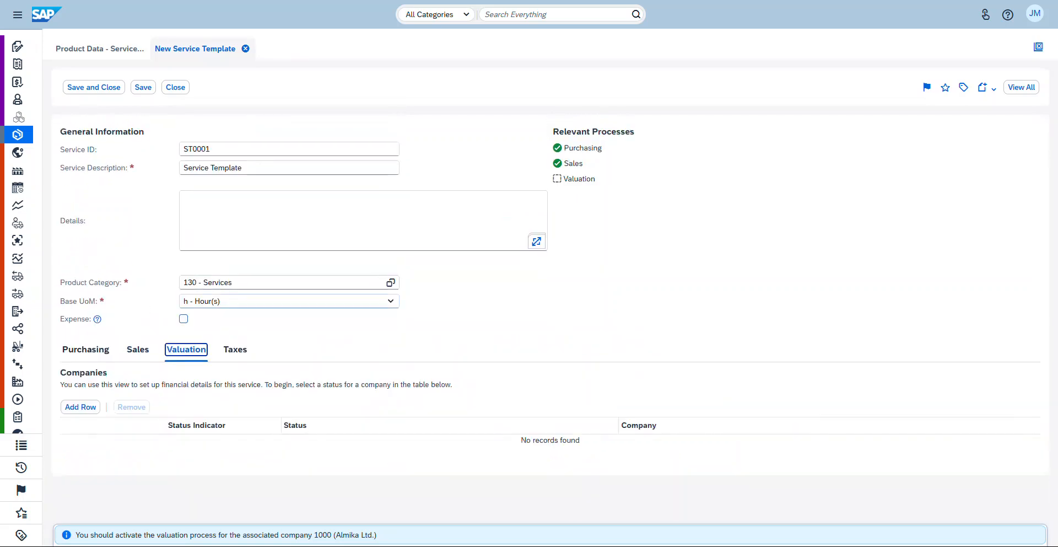
click(80, 406)
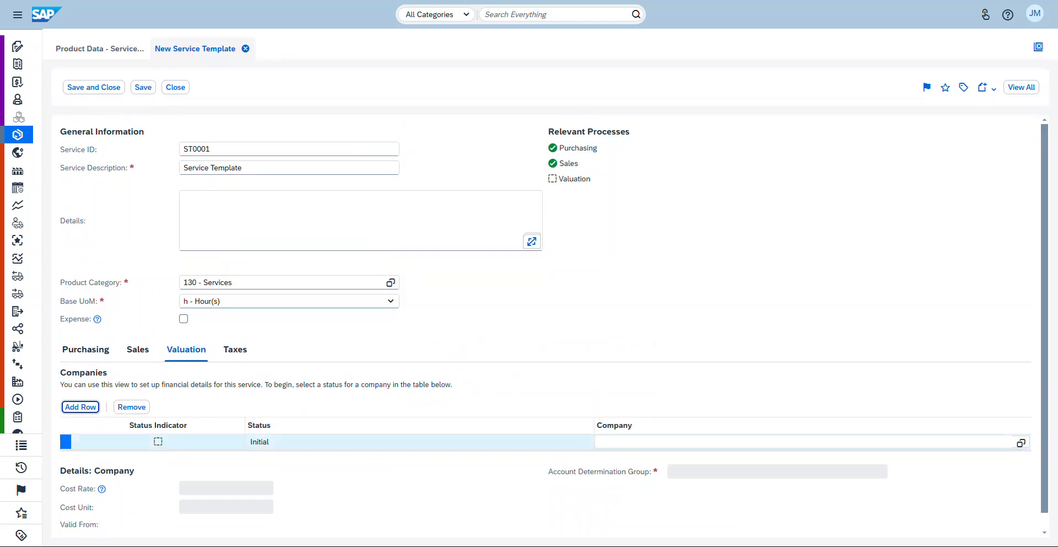
scroll(551, 325, down, 1)
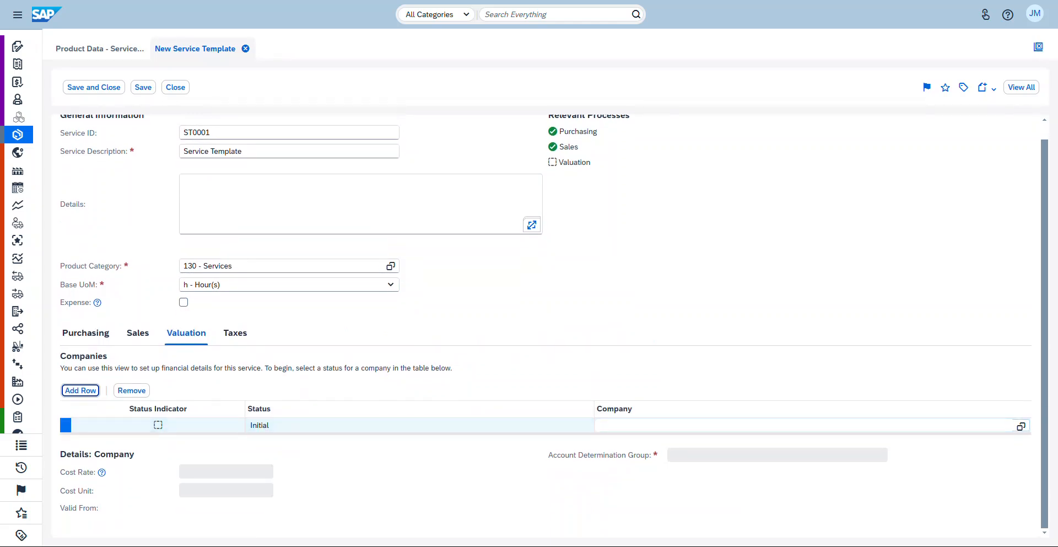
click(1021, 426)
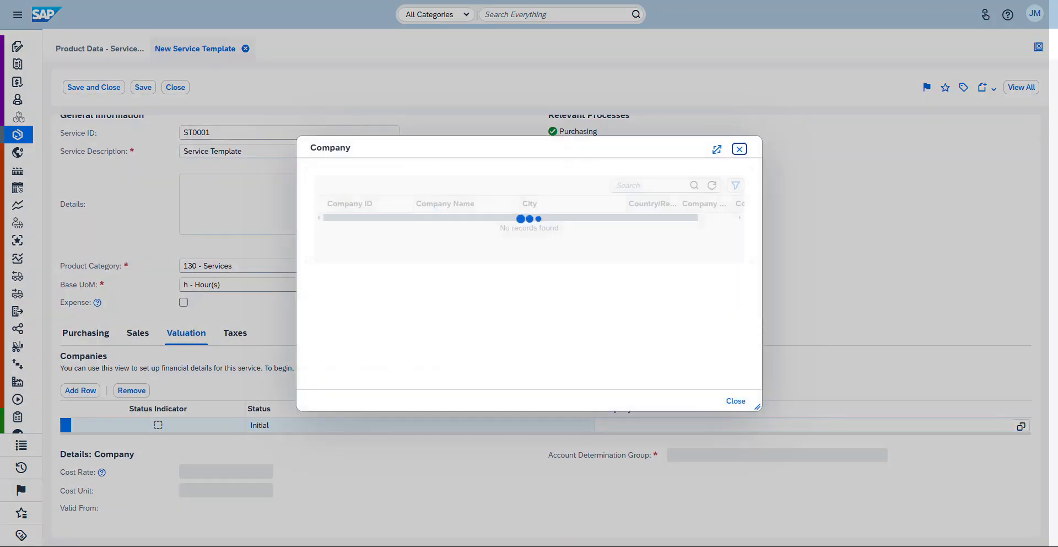
click(466, 234)
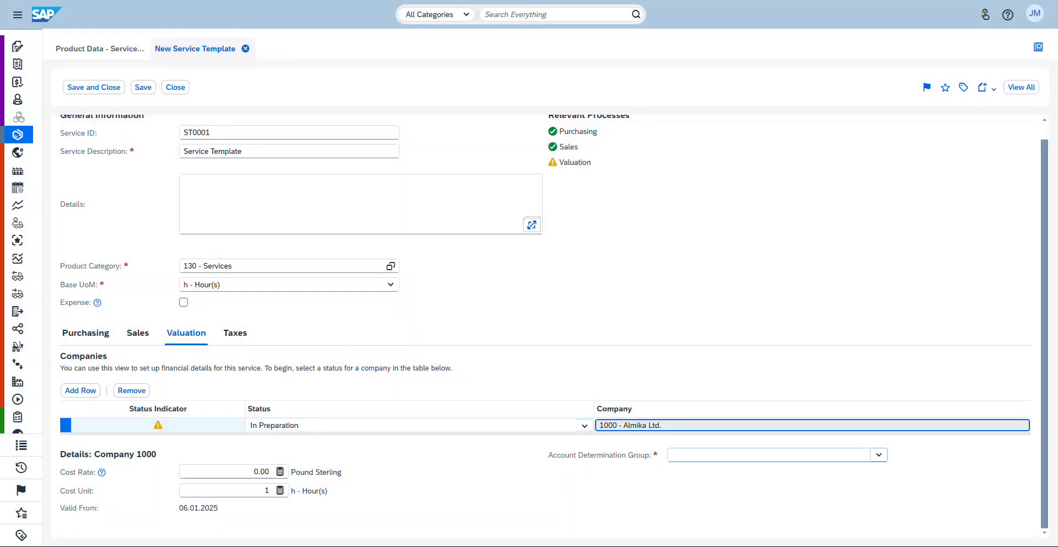
Step: Assign account determination group 5000 - Services to company 1000 and set its valuation status to Active
click(878, 455)
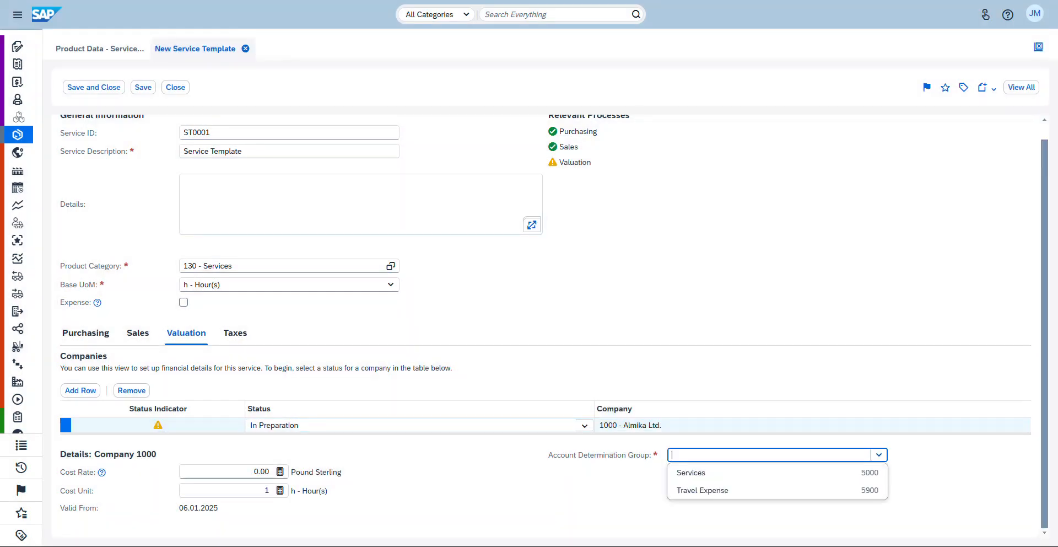
click(695, 472)
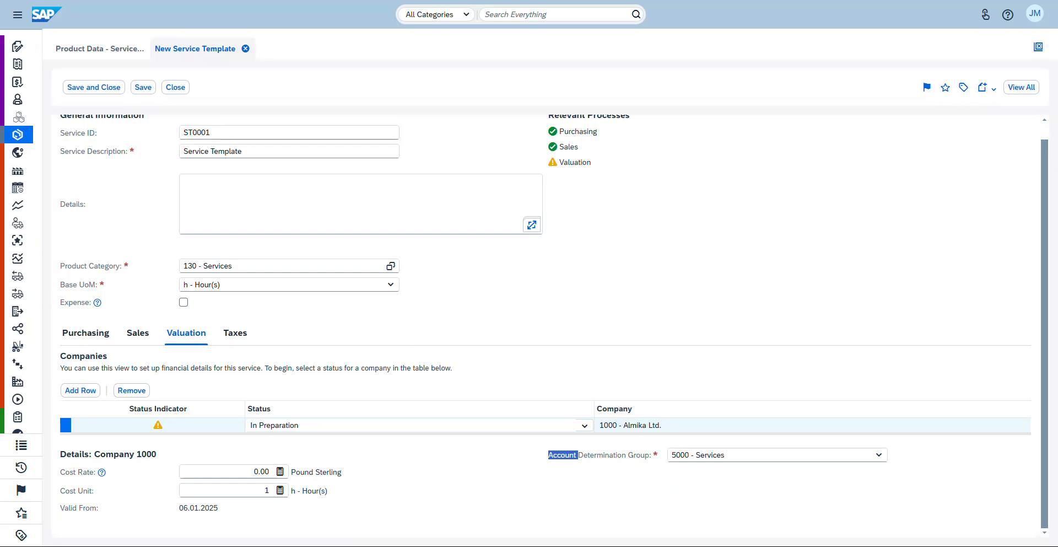
click(879, 454)
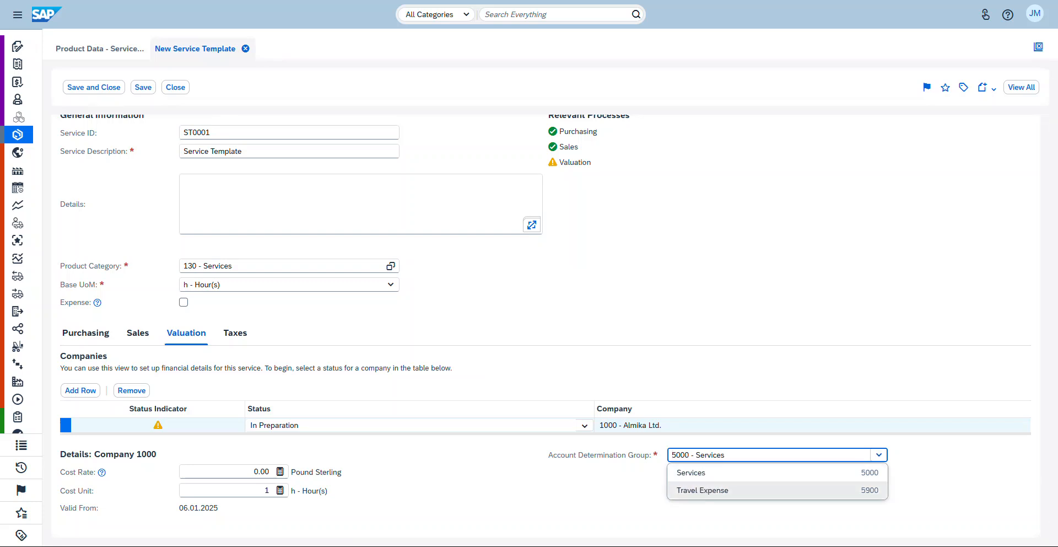
click(772, 515)
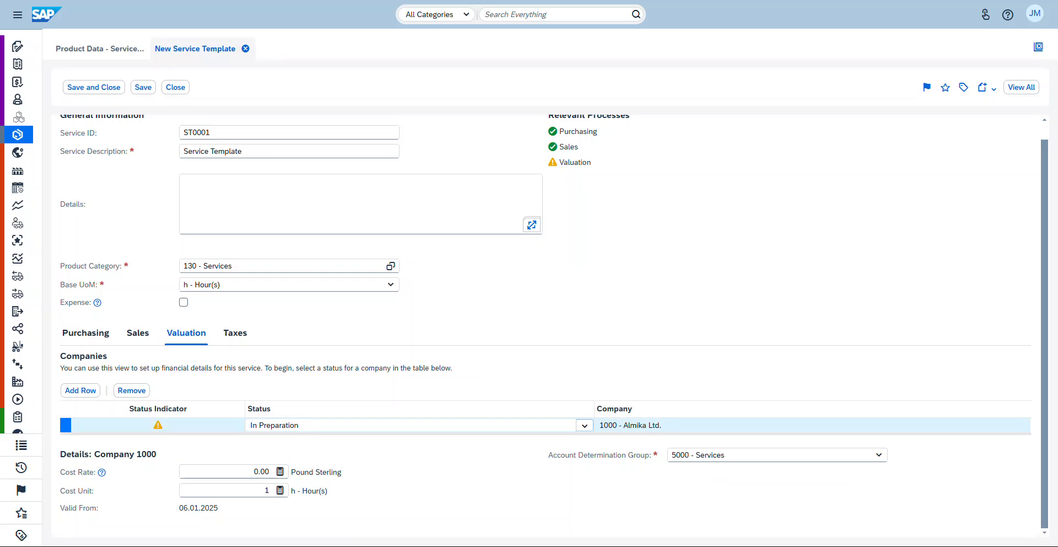
click(584, 425)
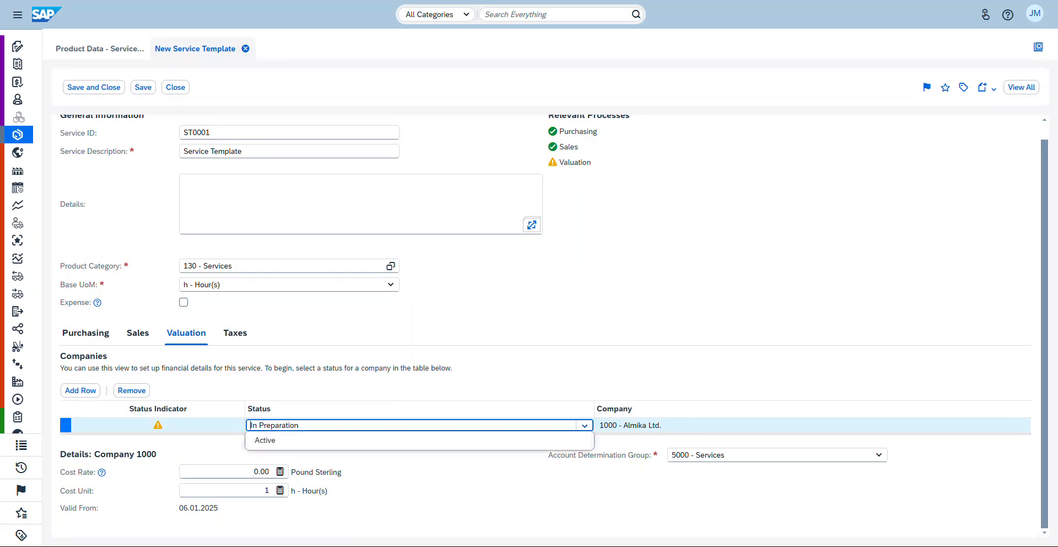
click(419, 440)
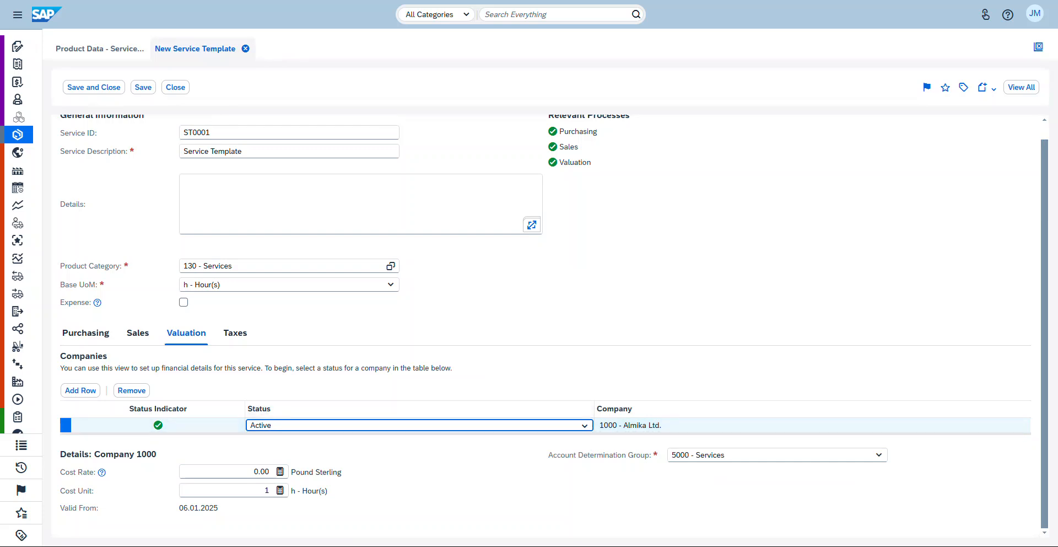
Step: Add company 2000 - Innovat Ltd. as a second valuation entry
click(80, 390)
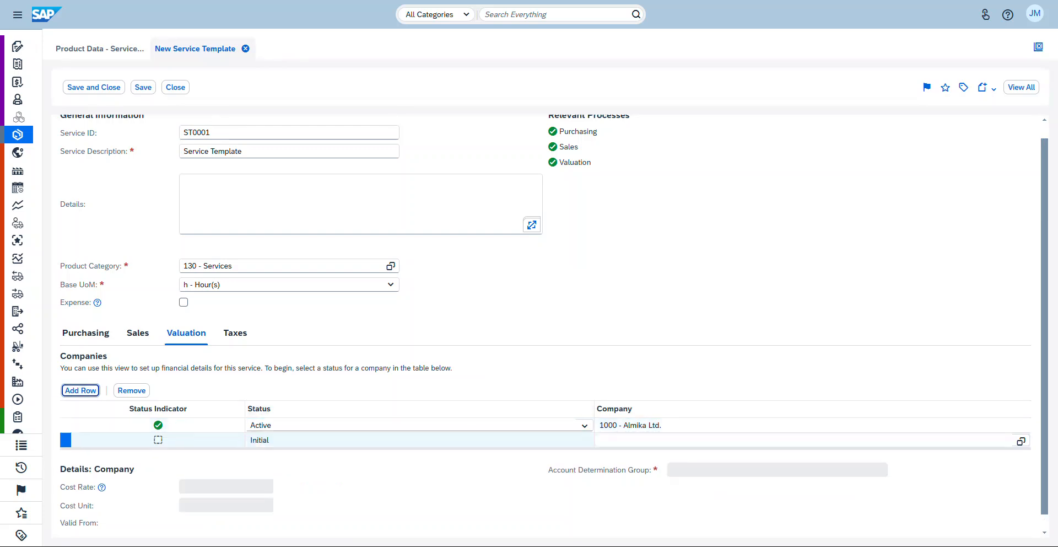
click(1021, 441)
click(466, 249)
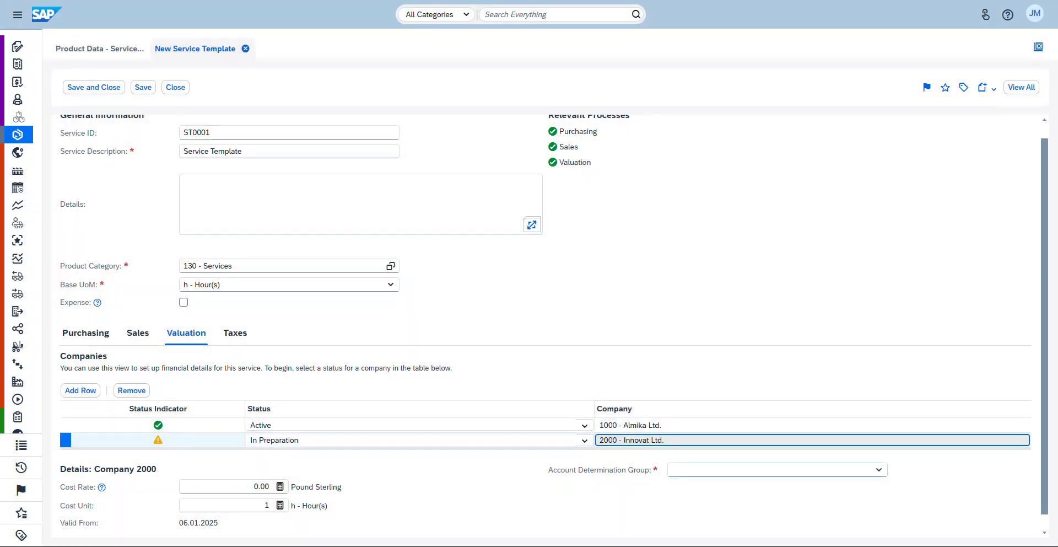
Step: Assign account determination group 5000 - Services to company 2000 and set its valuation status to Active
click(879, 469)
click(741, 488)
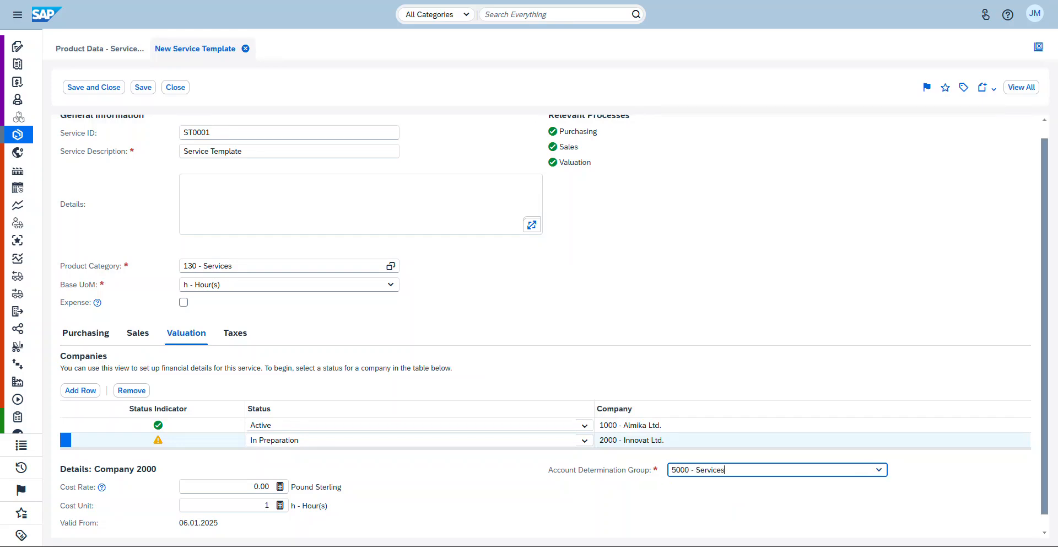
click(584, 439)
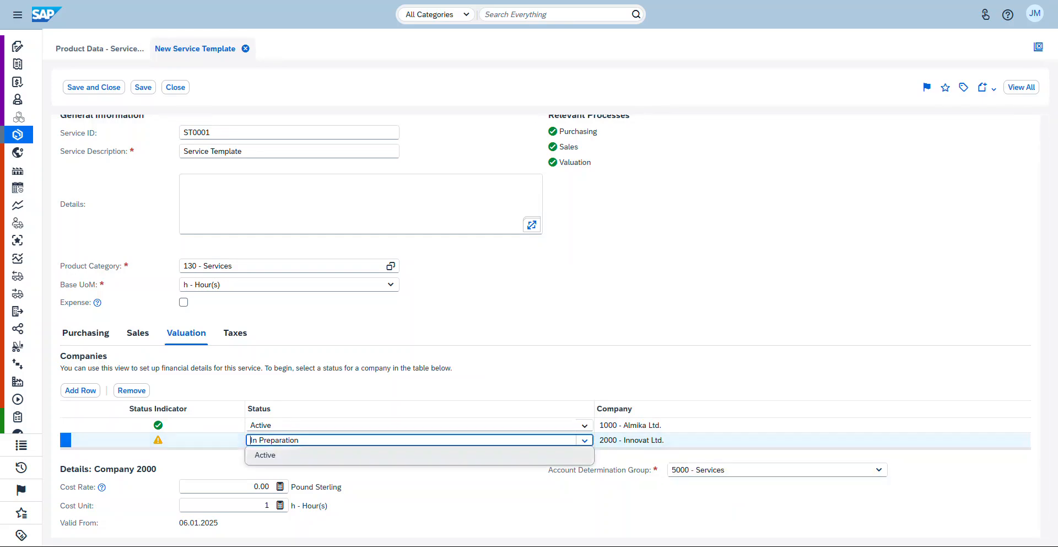
click(265, 455)
Step: Add a tax entry for country DE - Germany with the region 11 - Berlin
scroll(545, 325, down, 1)
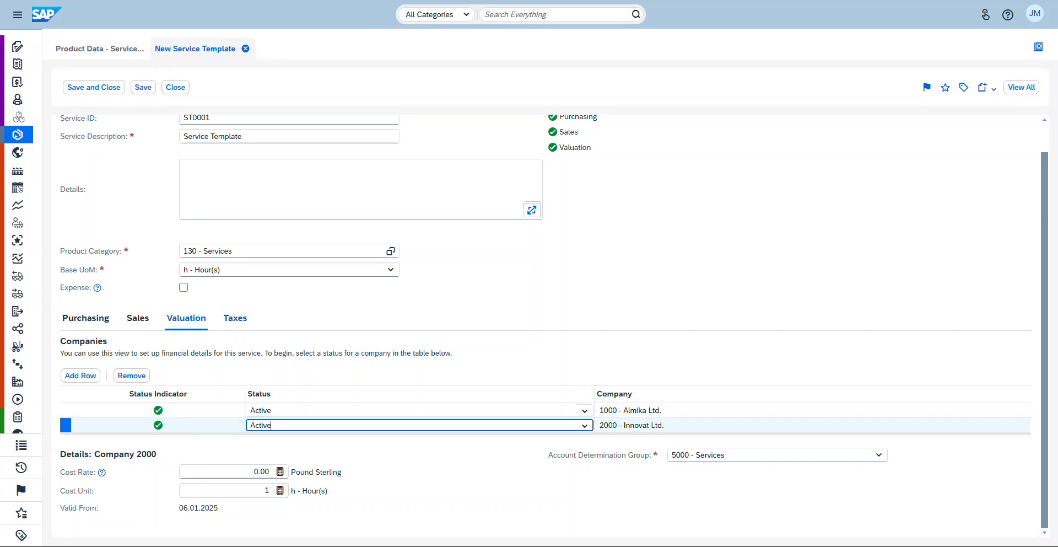
click(235, 318)
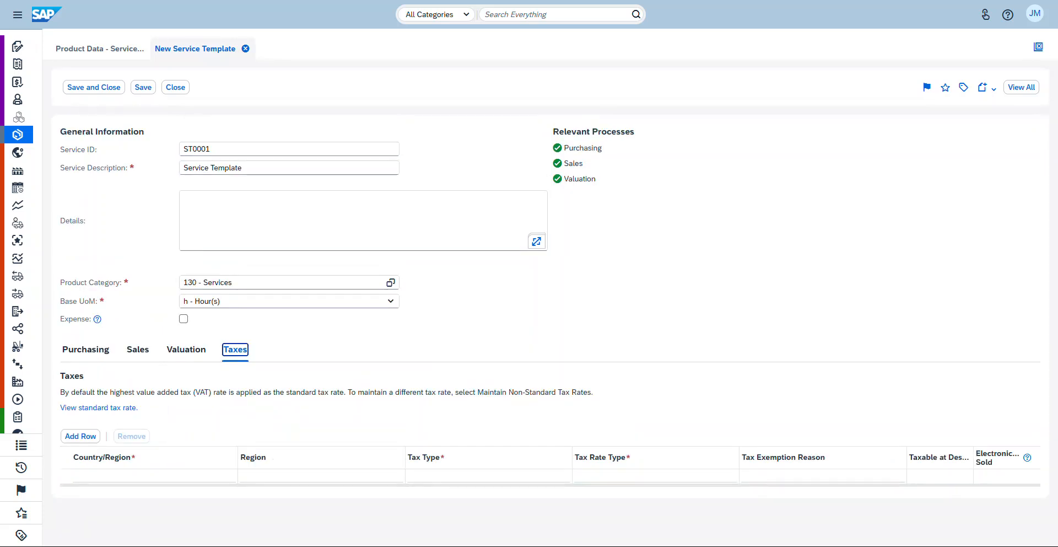
click(80, 436)
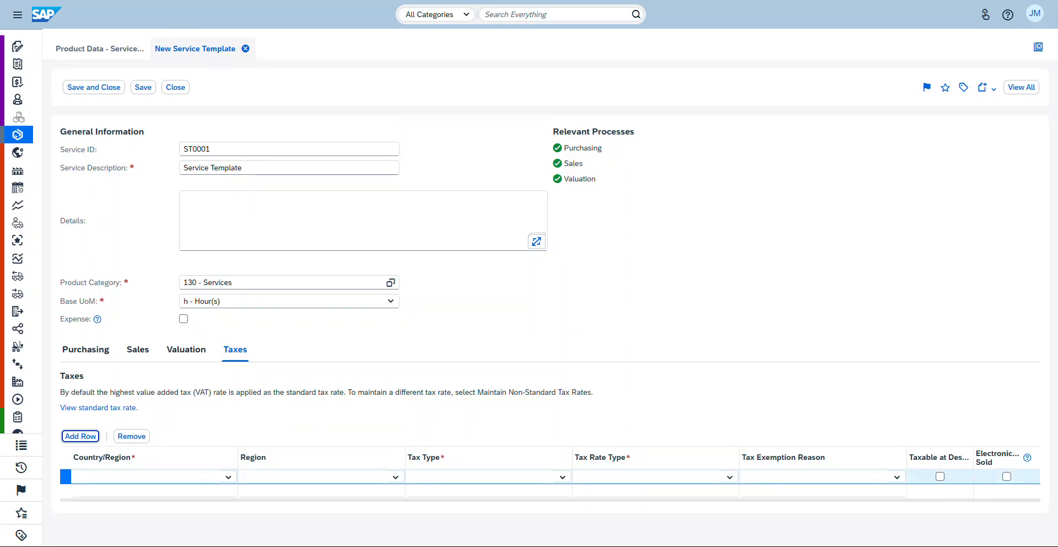
click(149, 476)
text(ger)
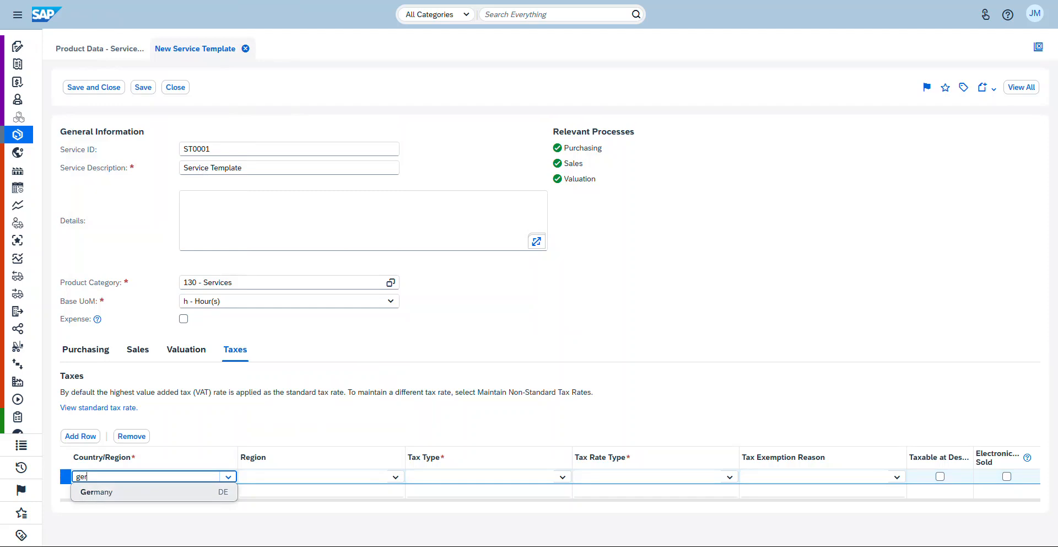
key(Return)
key(Tab)
click(396, 477)
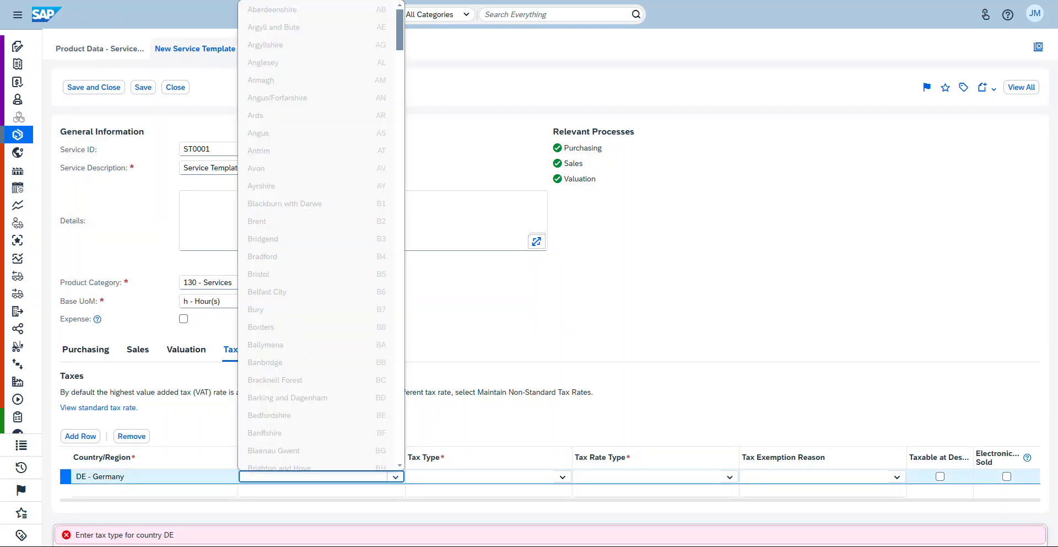
click(321, 373)
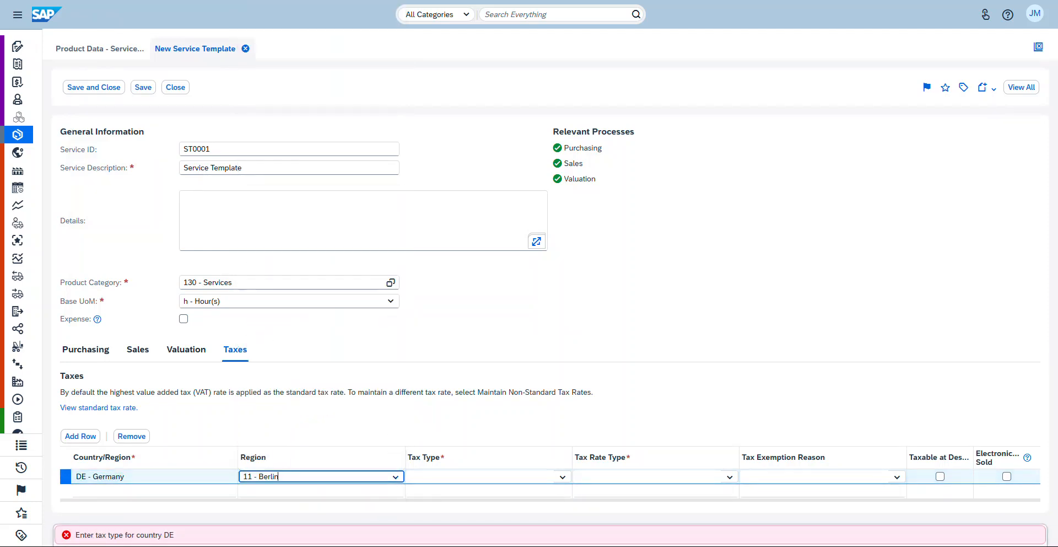
Step: Set the German tax entry's tax type to 1 - Value Added Tax and its tax rate type to 1 - Standard
click(562, 476)
click(496, 492)
click(730, 476)
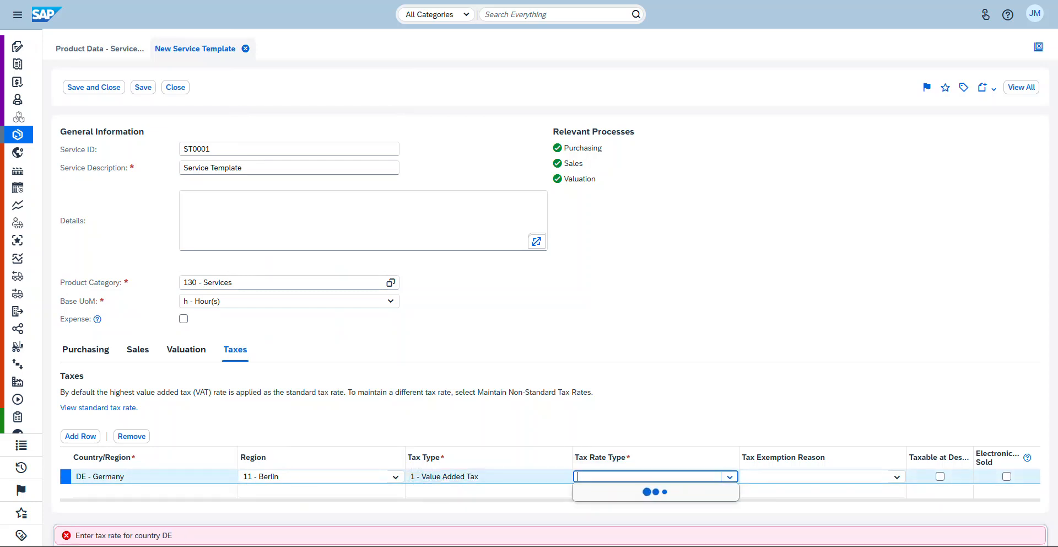
key(Return)
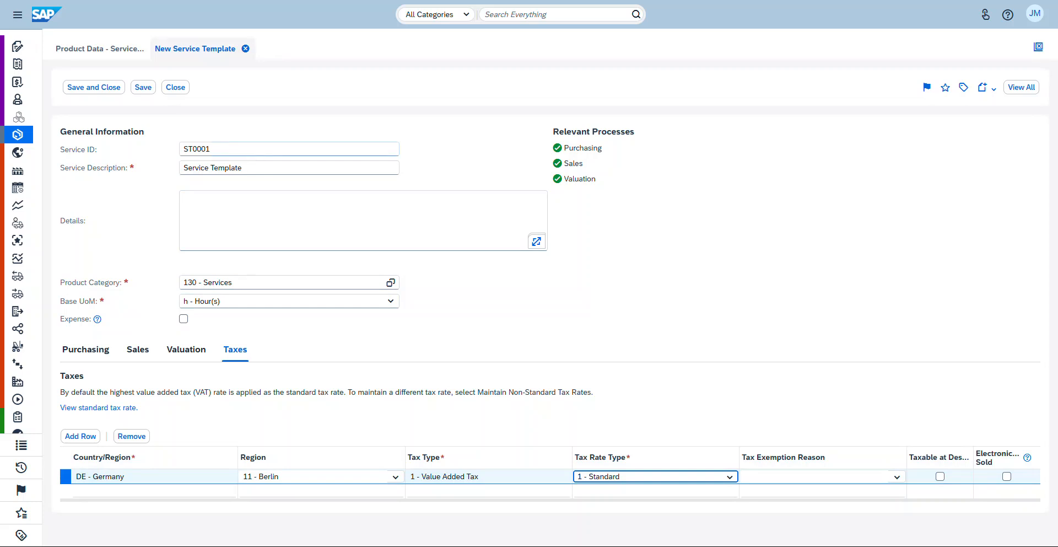
Step: Save service template ST0001 and close it to return to the service templates list
click(144, 87)
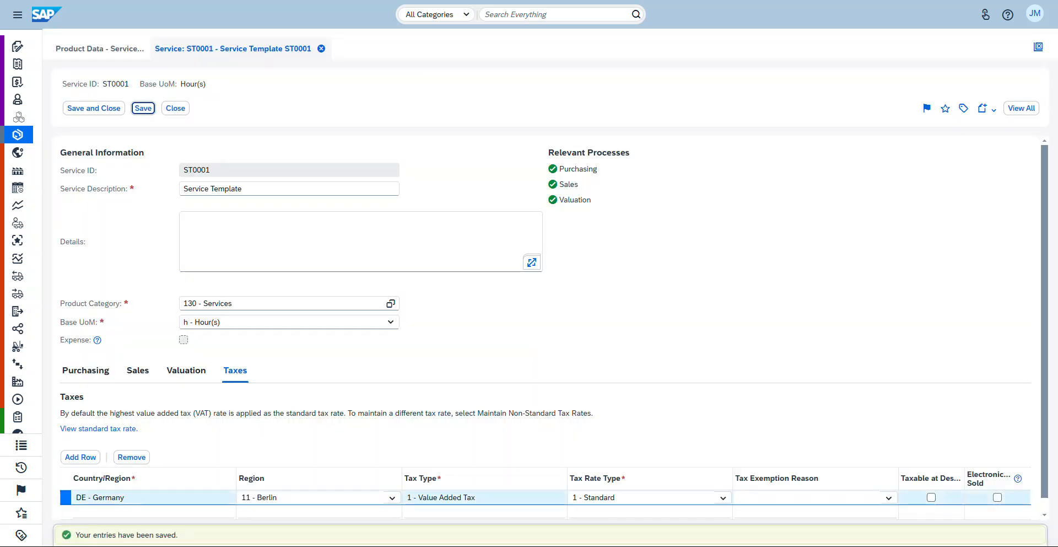
click(176, 108)
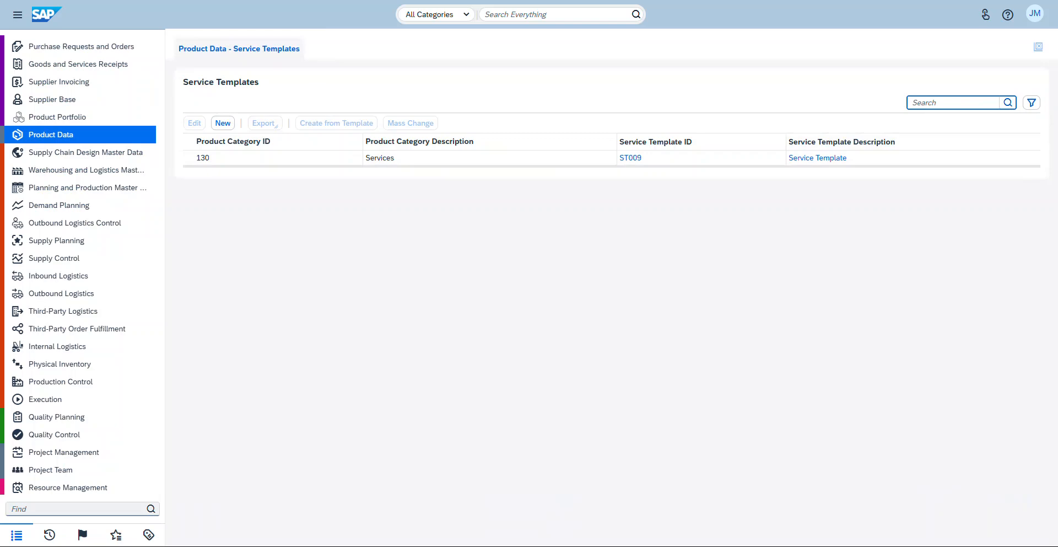
Step: Refresh the service templates list, open template ST0001 for editing and save it
click(1008, 102)
click(189, 157)
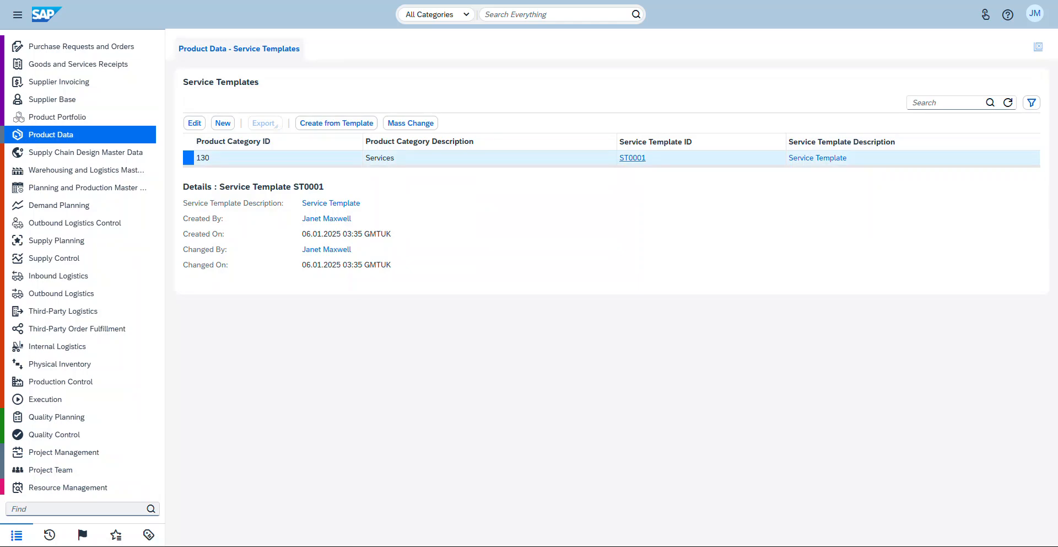
click(632, 158)
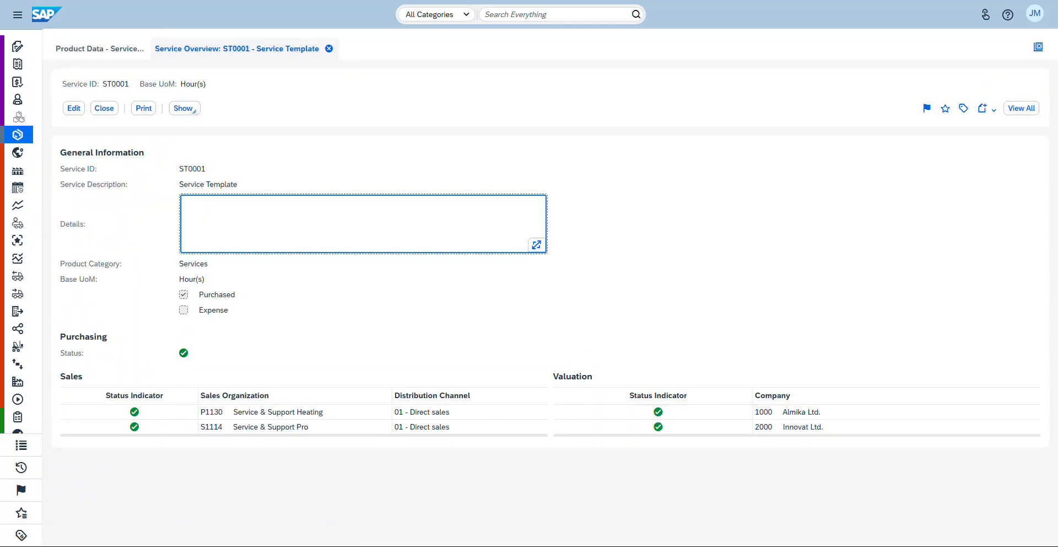
click(73, 108)
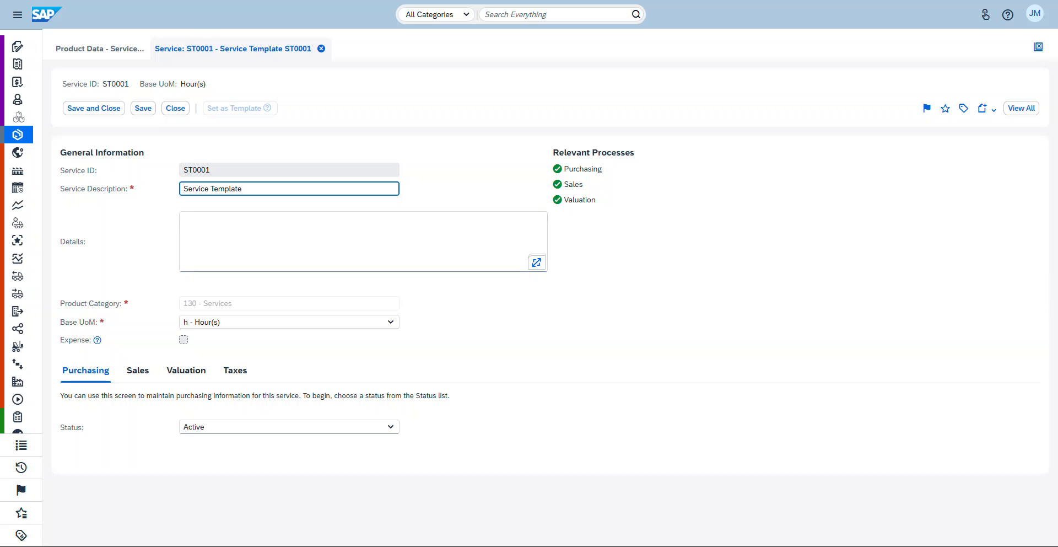
click(143, 108)
Step: Review the sales distribution chains and company valuation settings of template ST0001, and close it
click(138, 370)
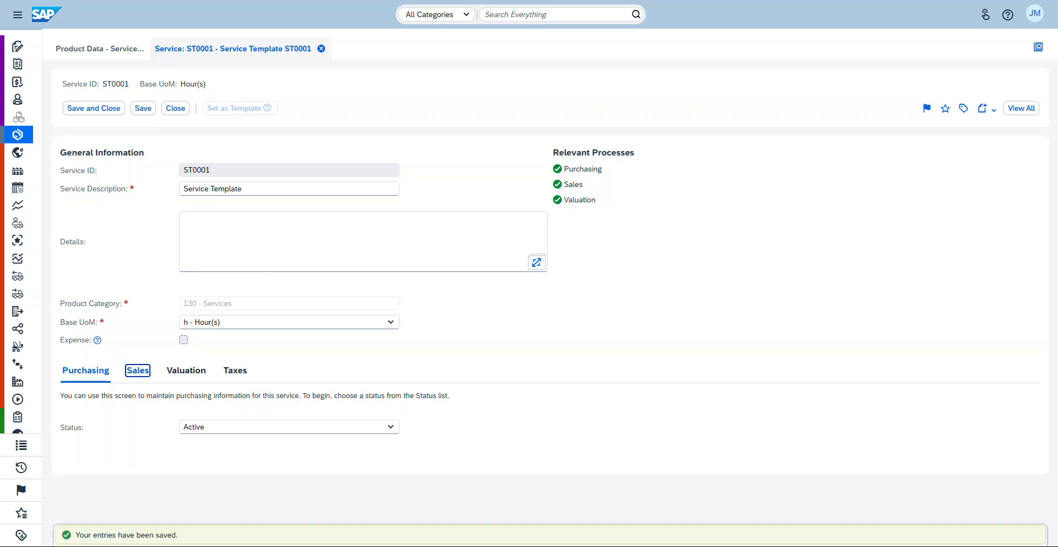
click(186, 370)
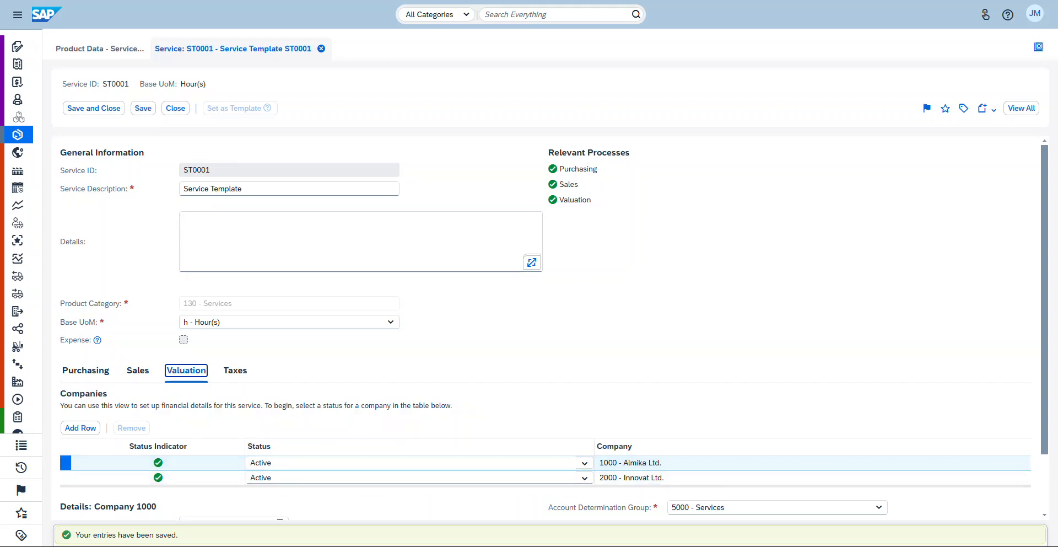
click(138, 371)
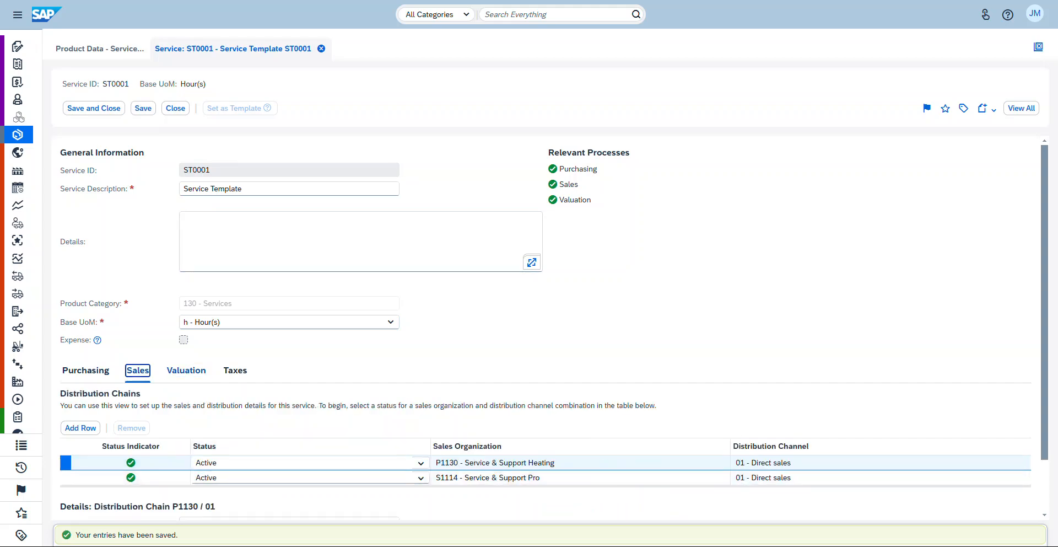
click(186, 370)
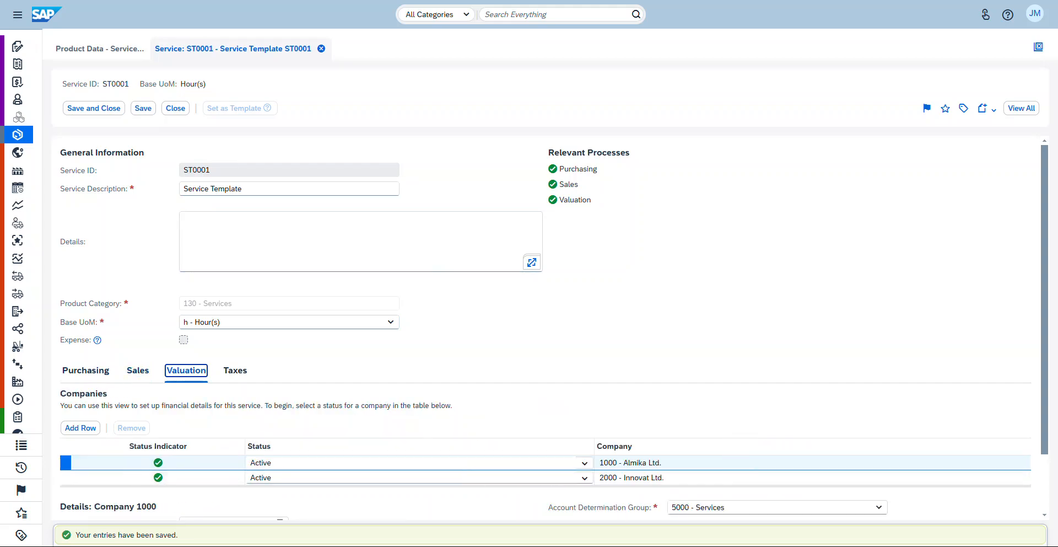
scroll(545, 331, down, 2)
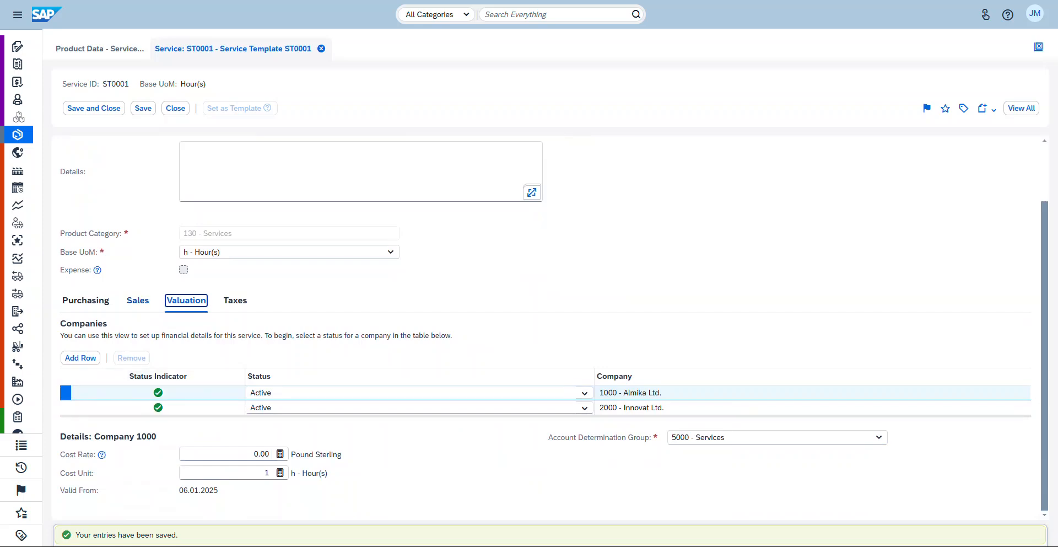
click(137, 300)
click(496, 415)
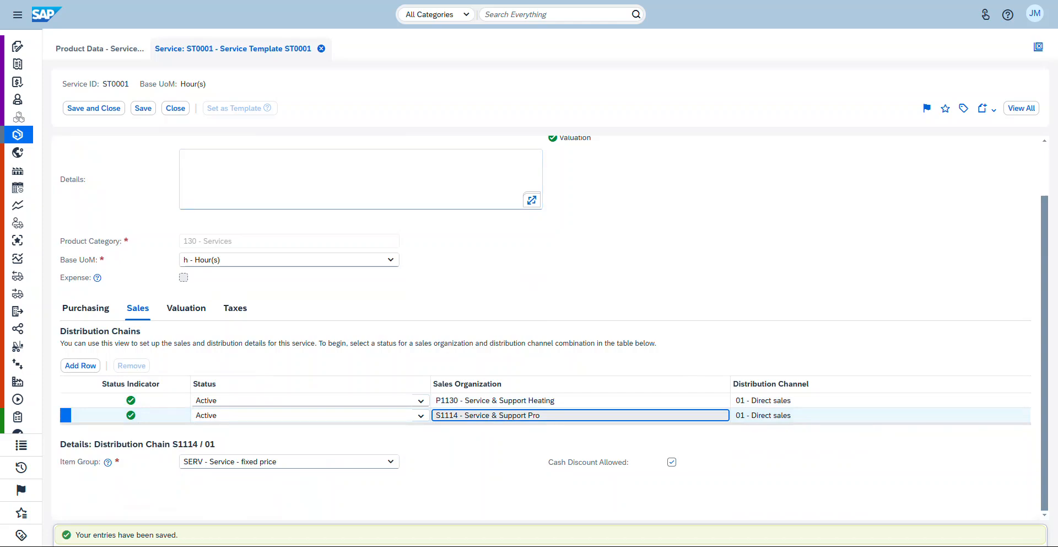
scroll(546, 331, up, 2)
click(175, 108)
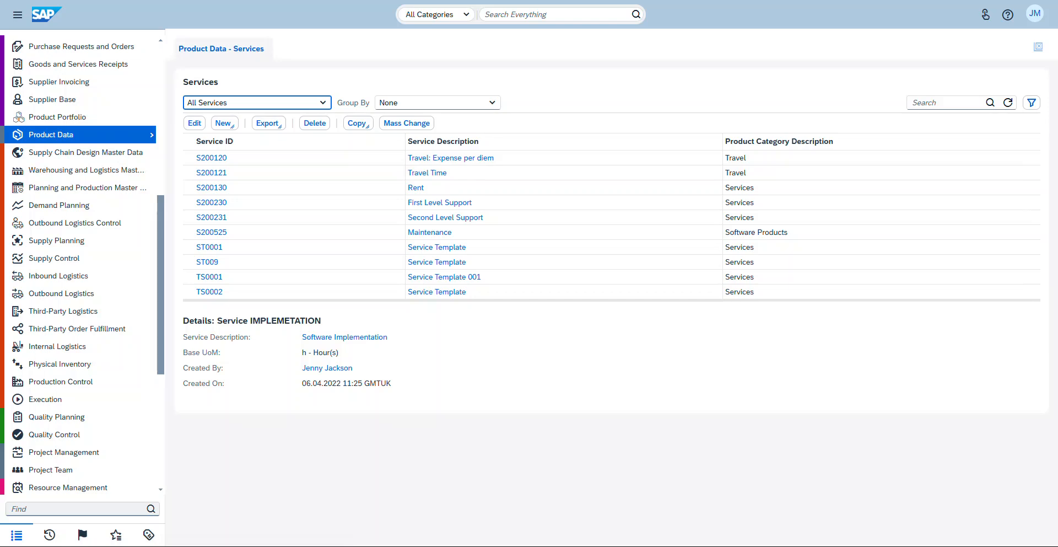
Step: Open the Service Templates list in Product Data and select template ST0001
click(80, 134)
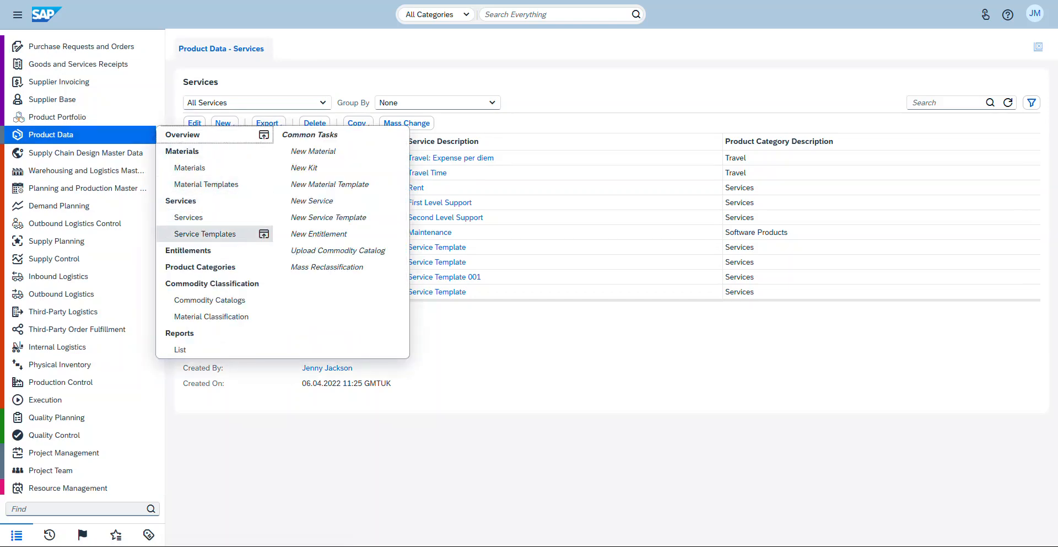
click(205, 234)
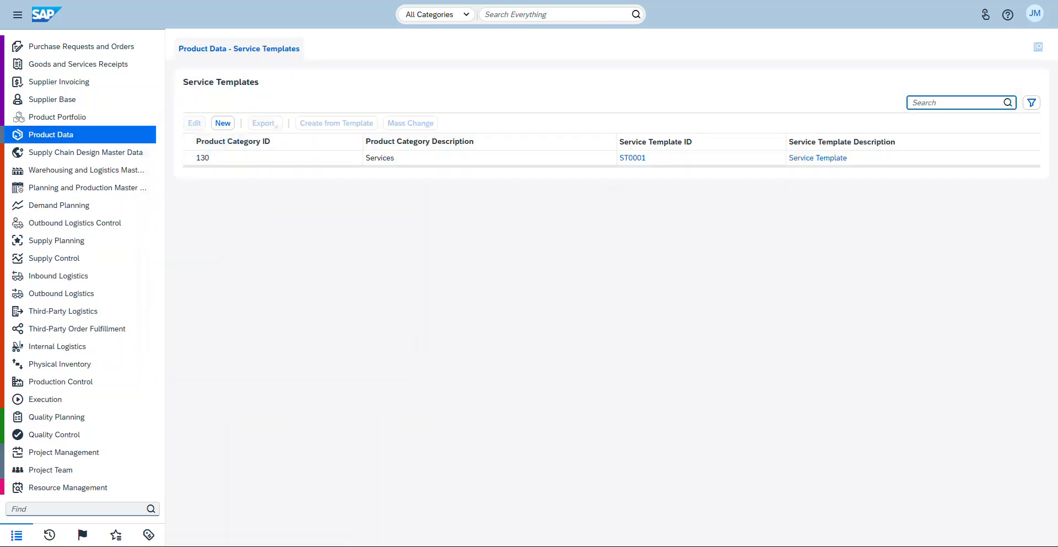
click(275, 158)
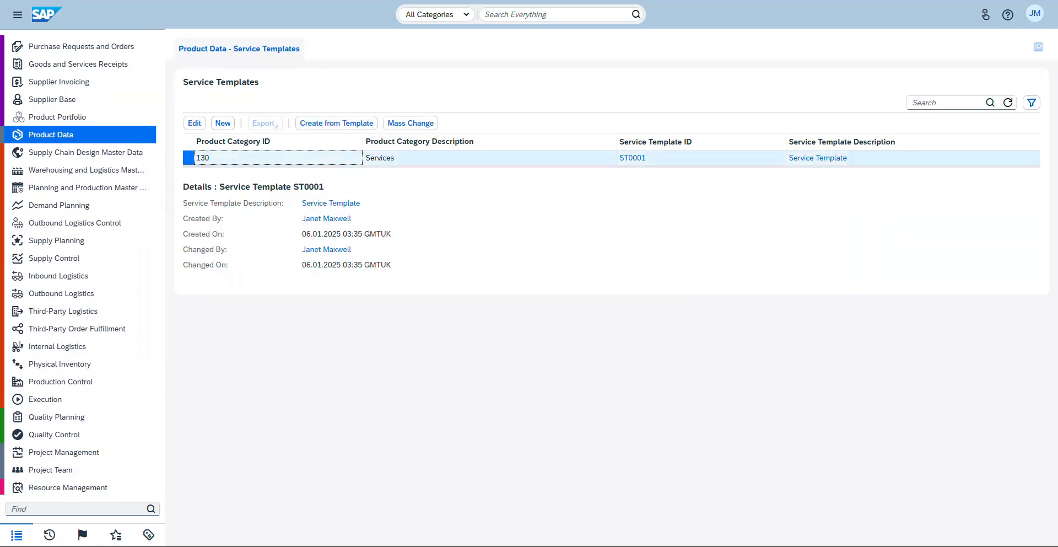
Step: Create 3 services from template ST0001 using the Create with Source Status option
click(337, 123)
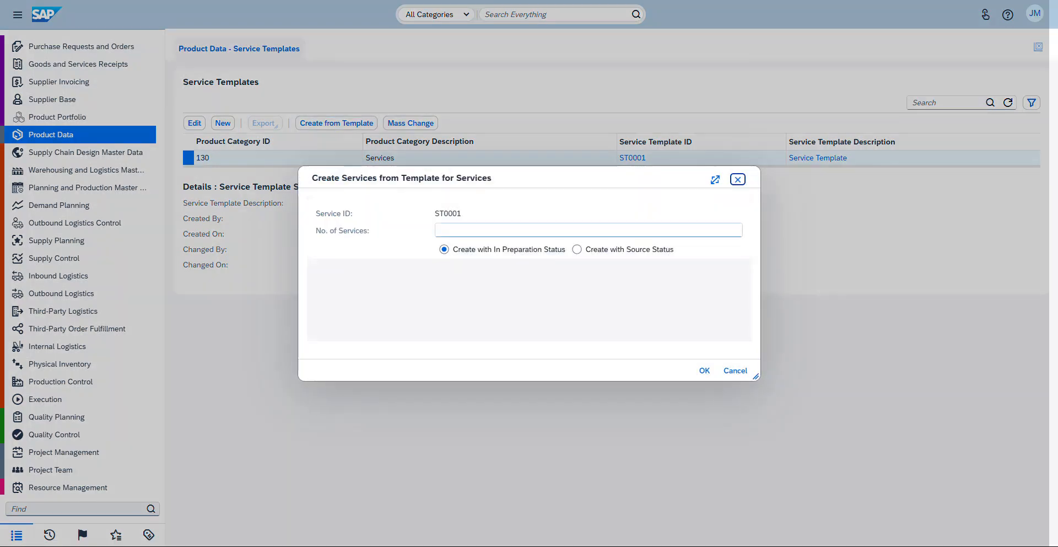
click(588, 229)
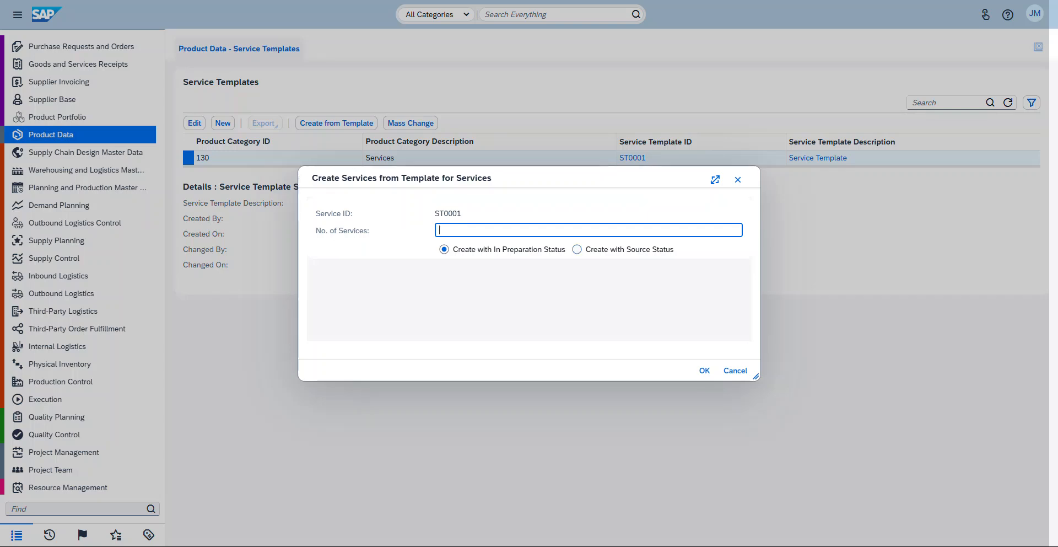
click(577, 249)
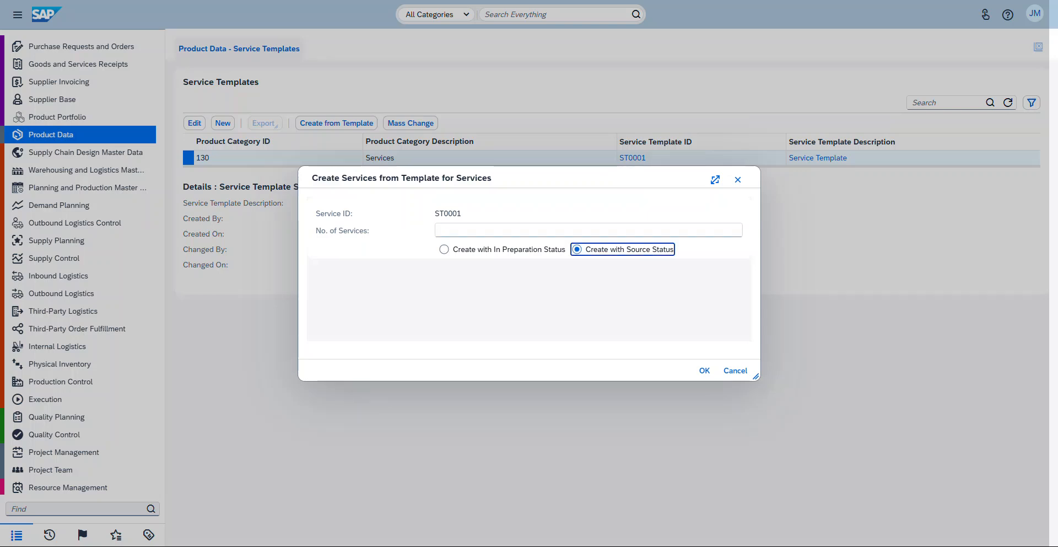
click(589, 230)
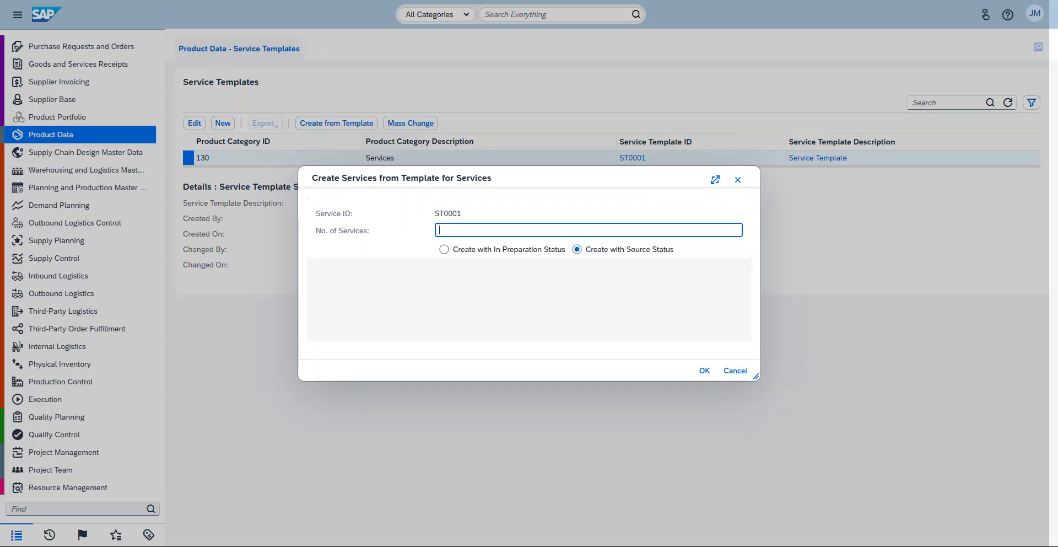
text(3)
click(704, 371)
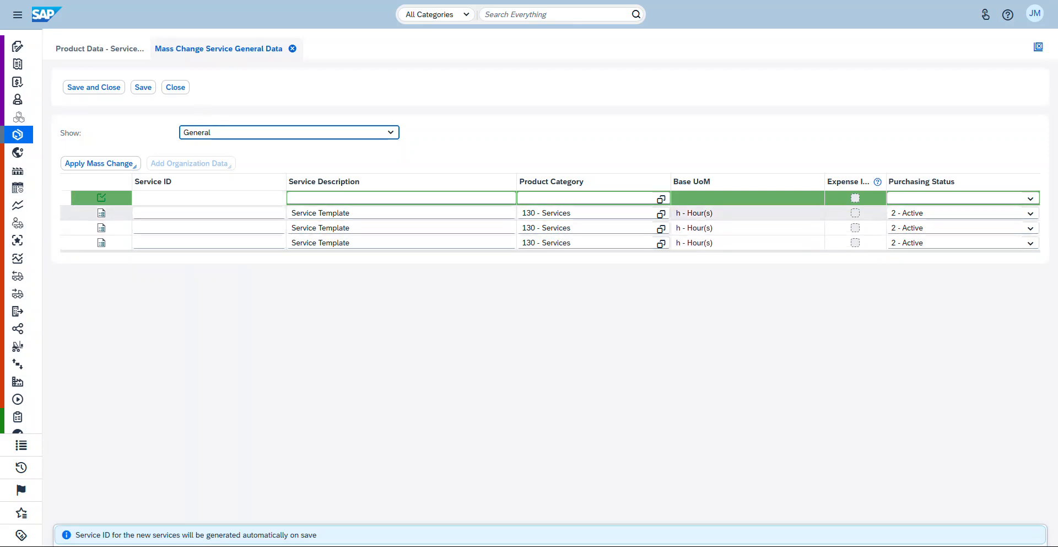
Step: Set the descriptions of the three new services to Laptop Repairs, Vehicle Repairs and Sales Heating
drag(358, 213, 283, 213)
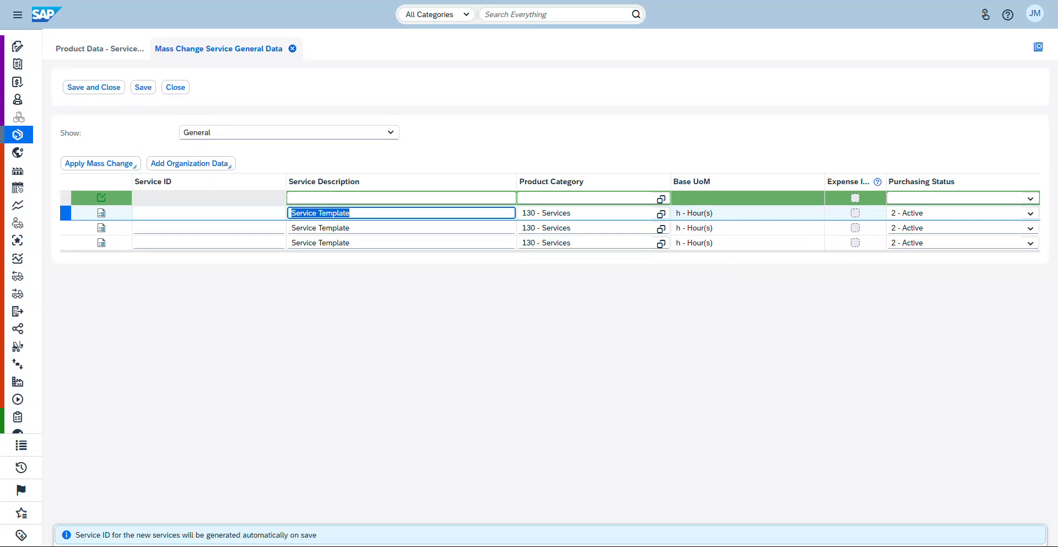
text(Laptop Repairs Vehicle Repairs Sales Heating)
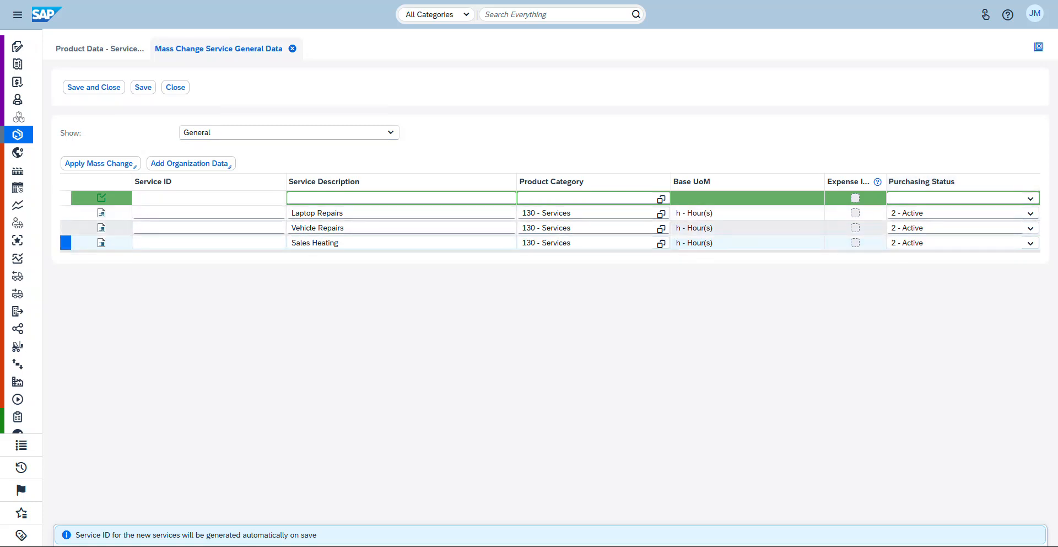
Step: Check the expense indicator and review the sales and valuation data of the new services
click(856, 198)
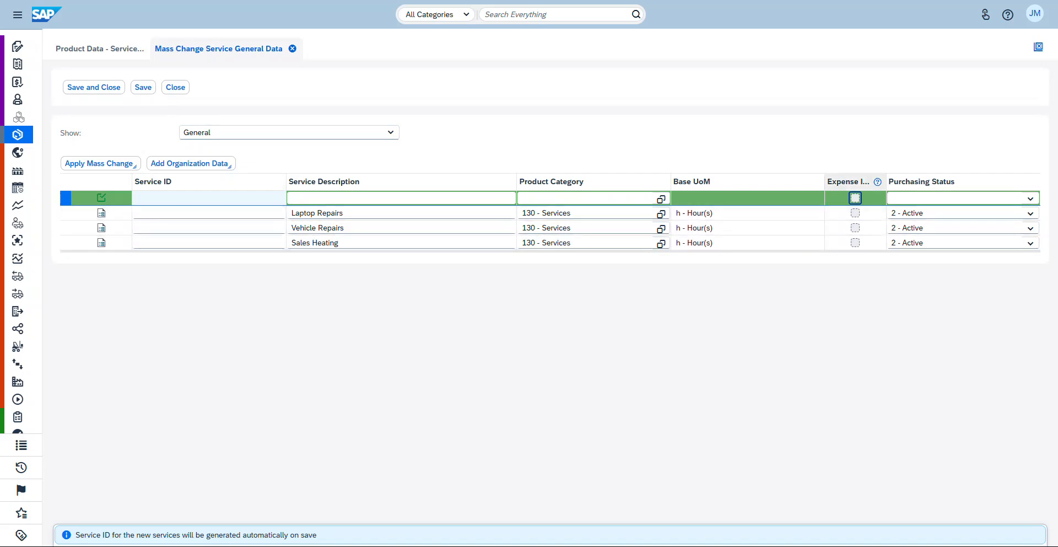
click(877, 182)
key(Escape)
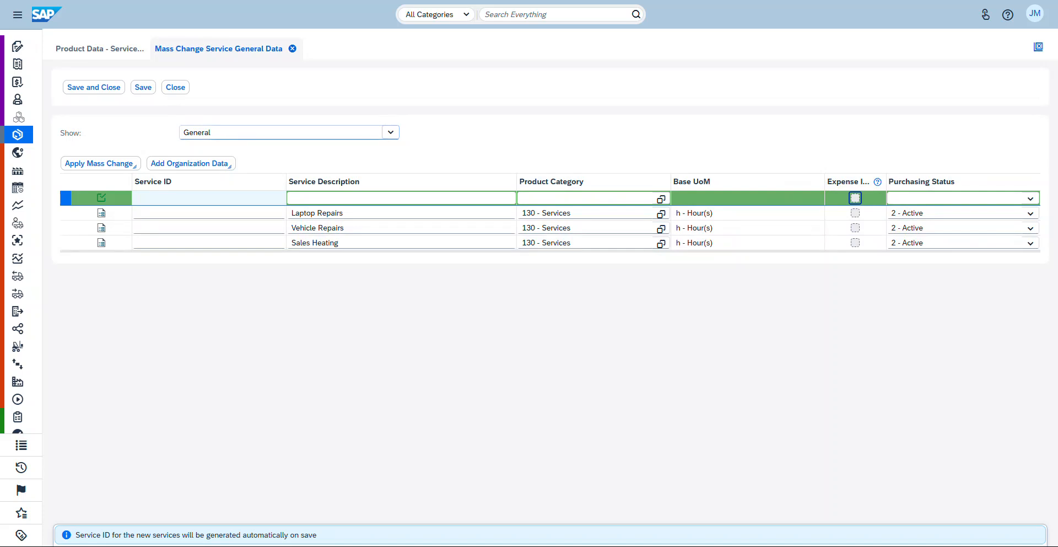
click(390, 133)
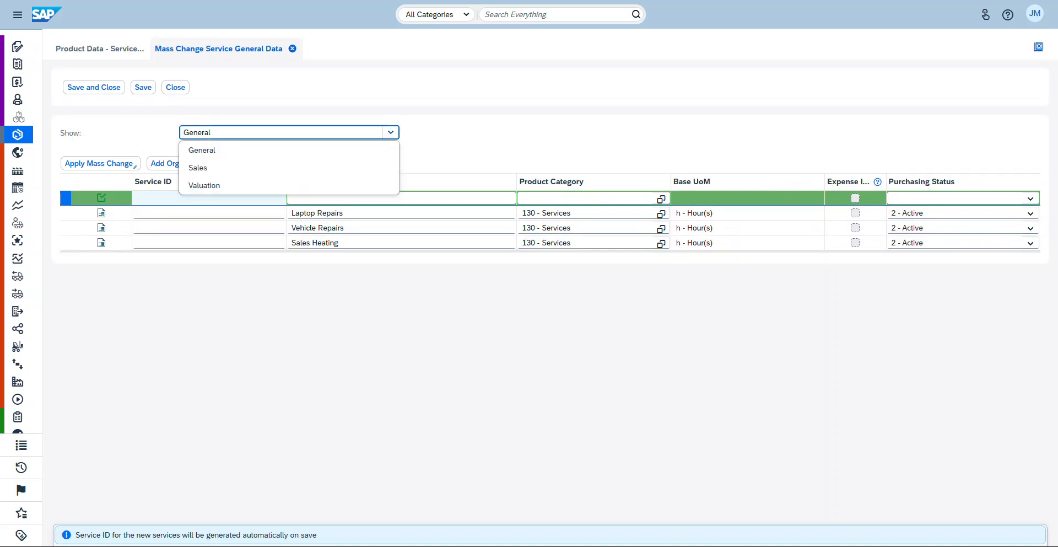
click(198, 167)
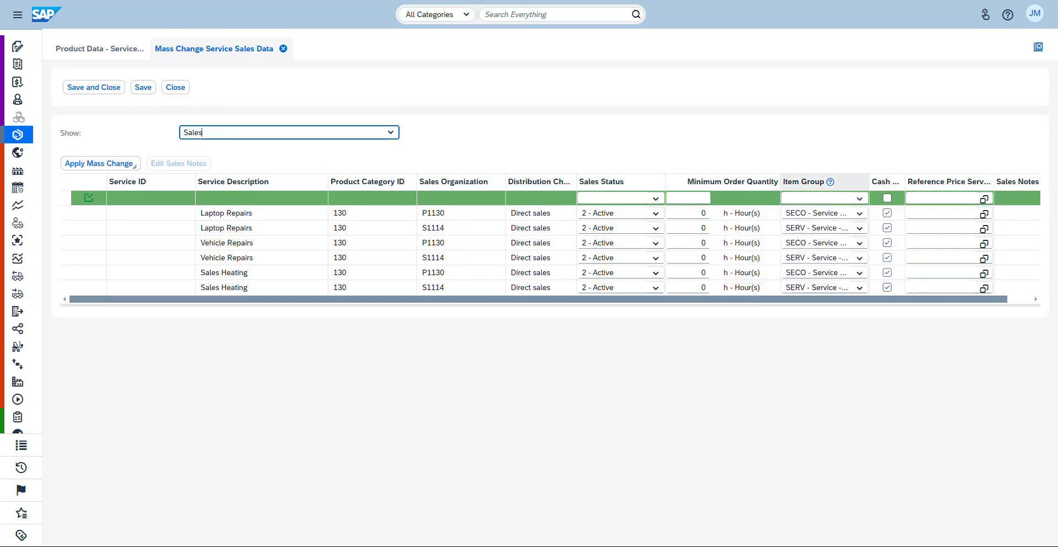
click(391, 132)
click(342, 184)
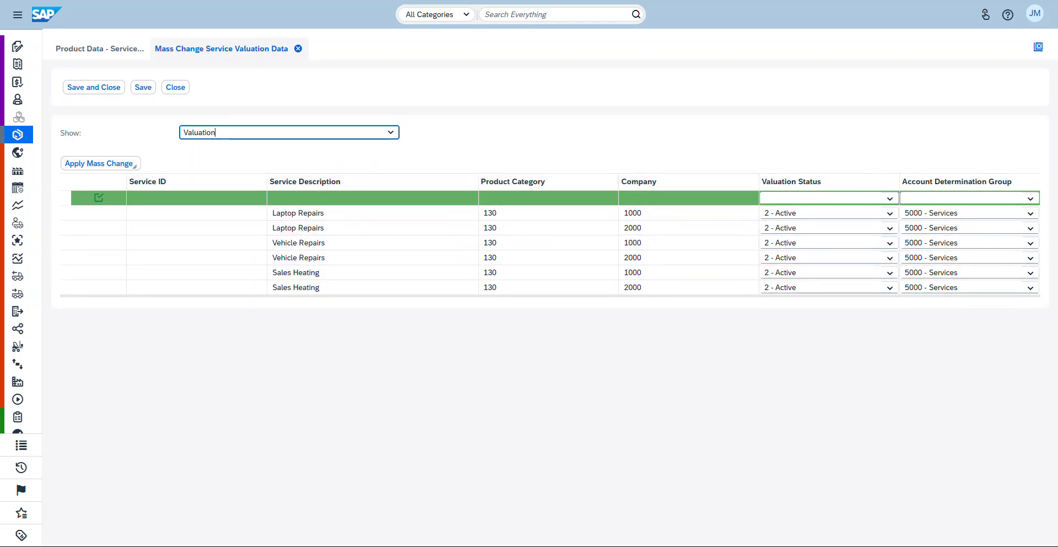
Step: Try to apply the mass change to the valuation data, and save and close the new services
click(100, 163)
click(78, 180)
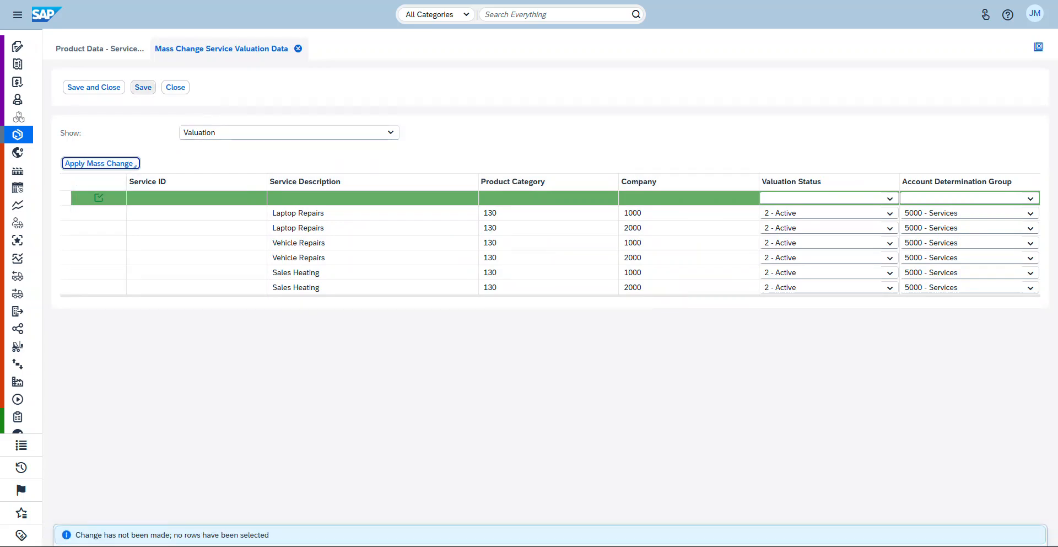
click(143, 87)
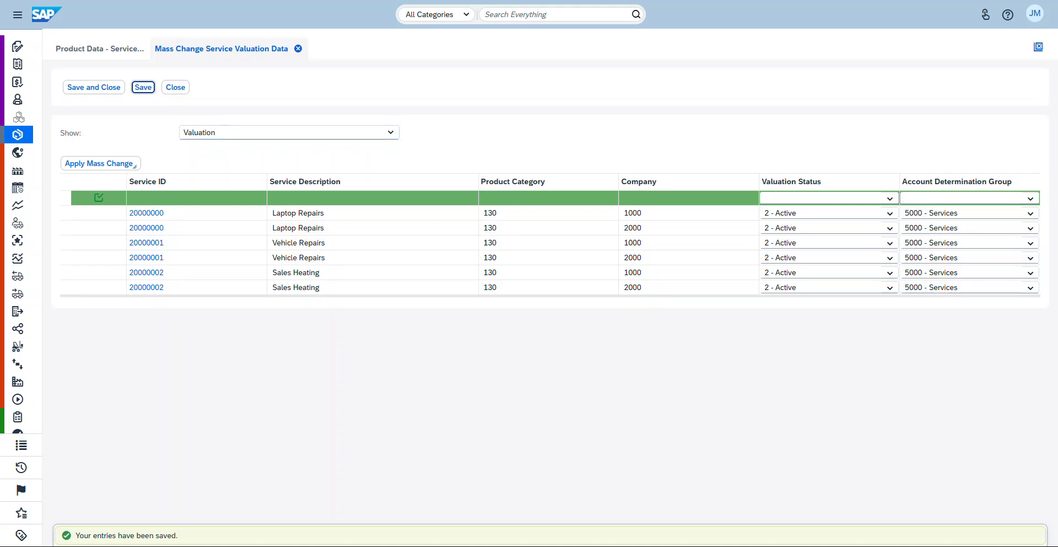
click(175, 87)
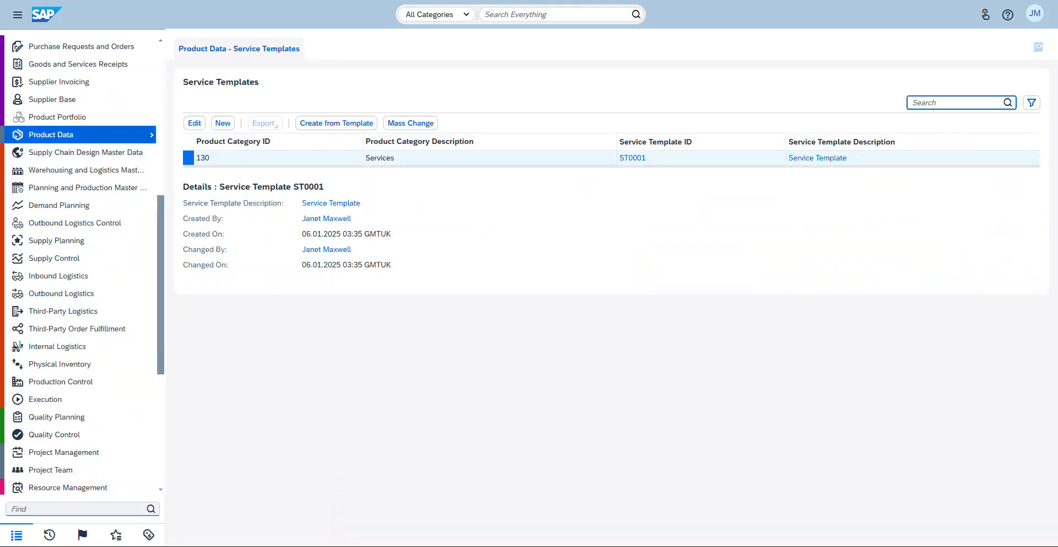
Step: Display All Services in the Product Data services list and open the Laptop Repairs service
mouse_move(83, 134)
click(198, 217)
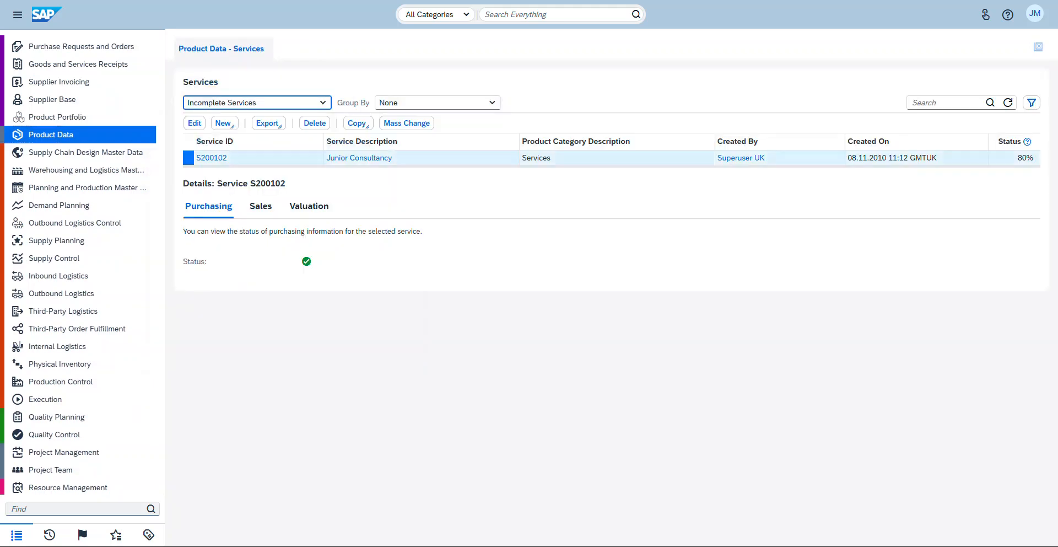
click(322, 102)
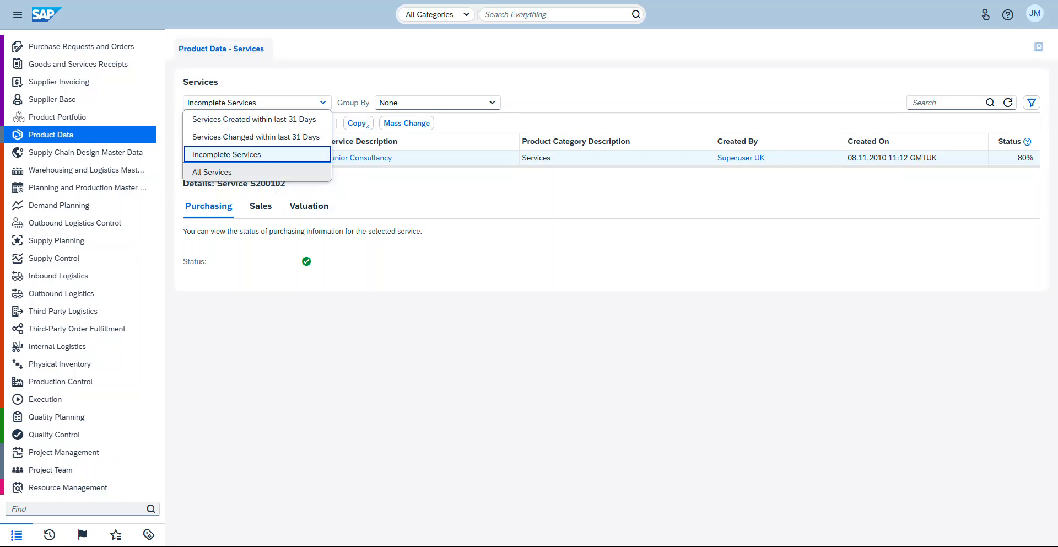
click(212, 172)
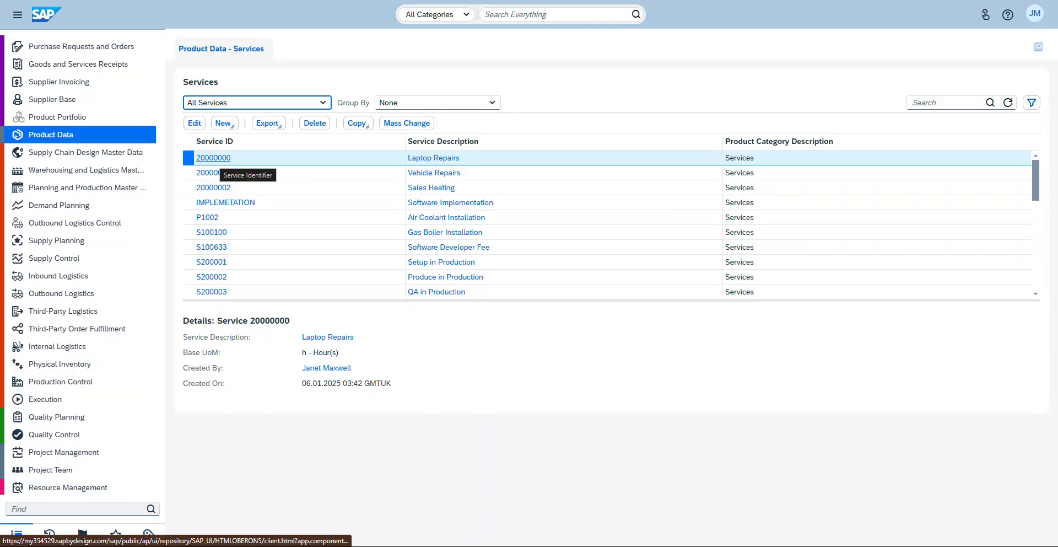
click(214, 158)
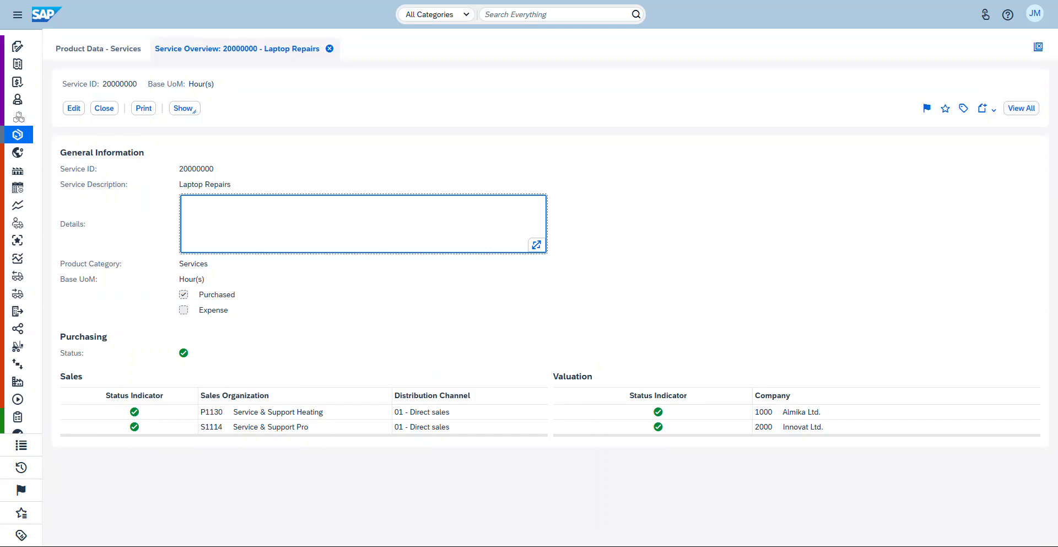
Step: Open the full details of the Laptop Repairs service and review its purchasing, sales, valuation and tax settings
click(1021, 108)
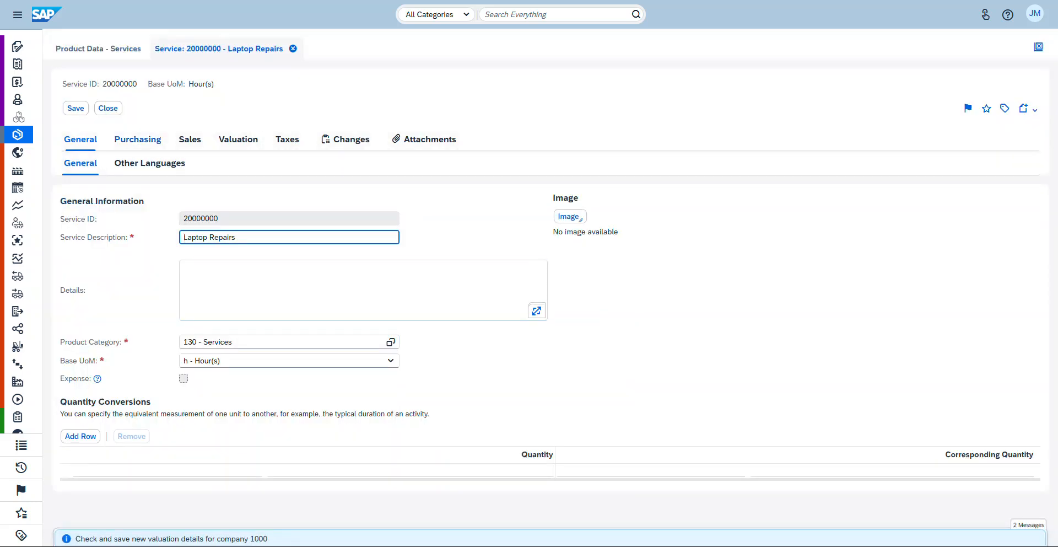
click(138, 139)
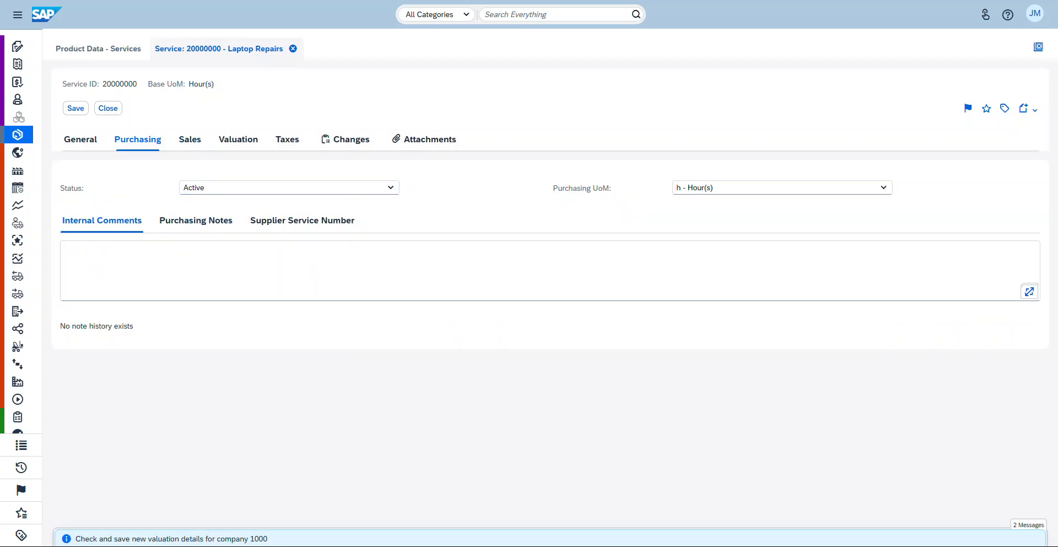
click(190, 139)
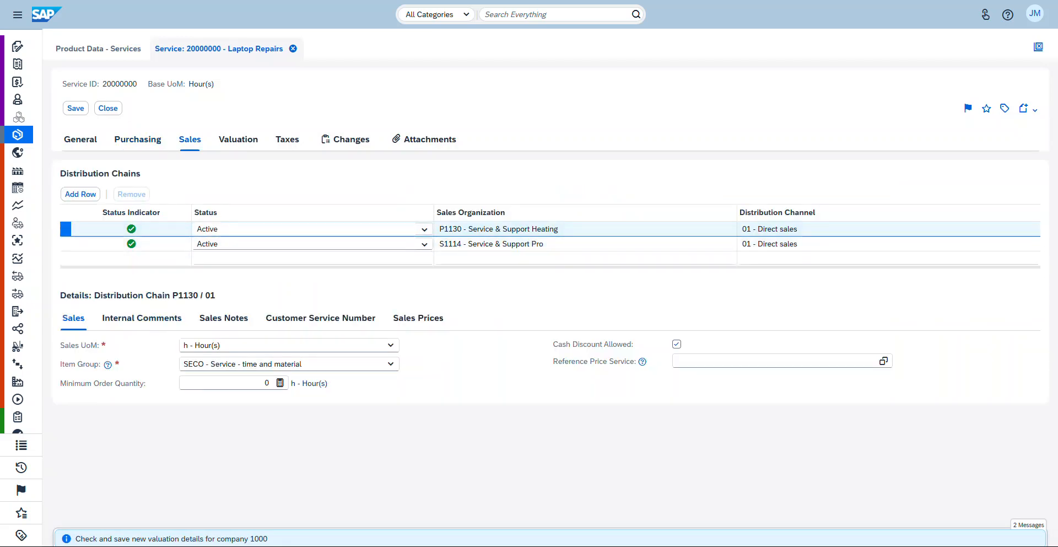
click(238, 139)
click(287, 139)
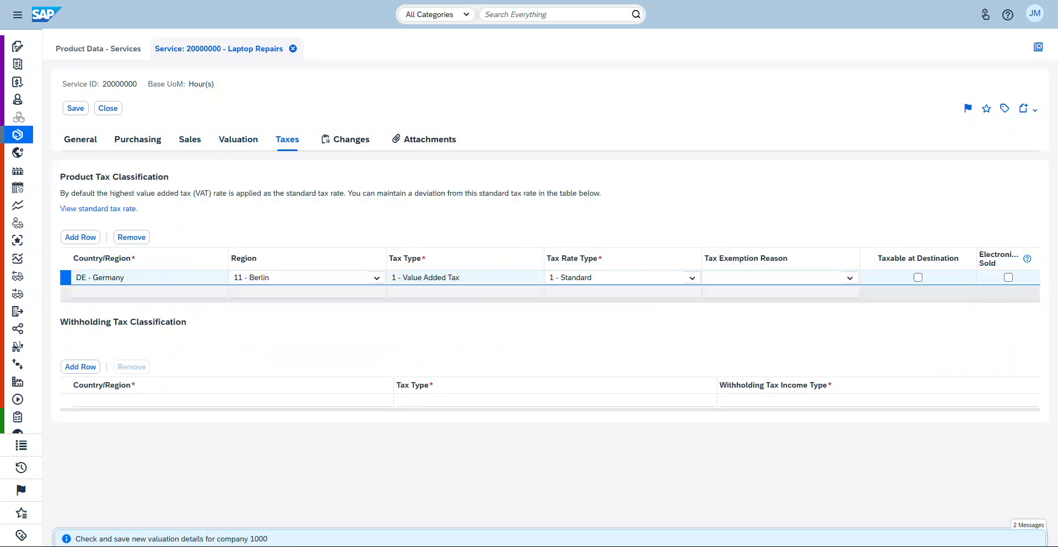